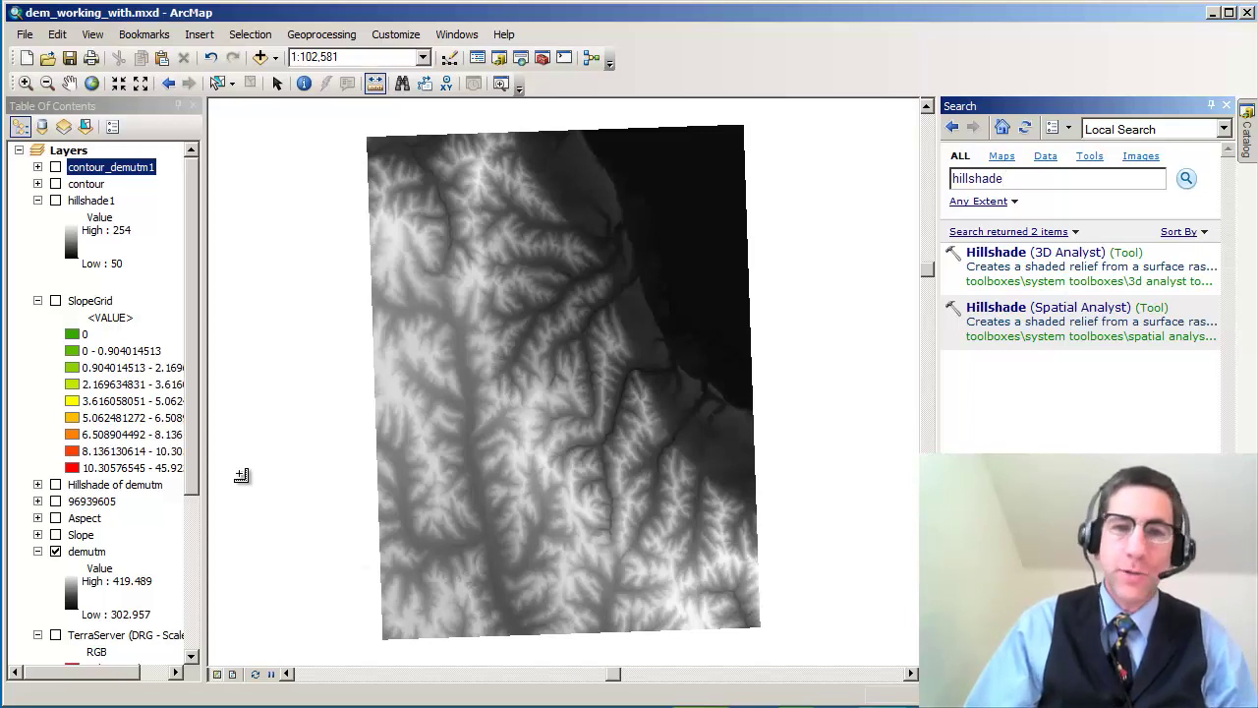
Step: Switch on the hillshade1 layer so shaded relief draws over the DEM
click(55, 202)
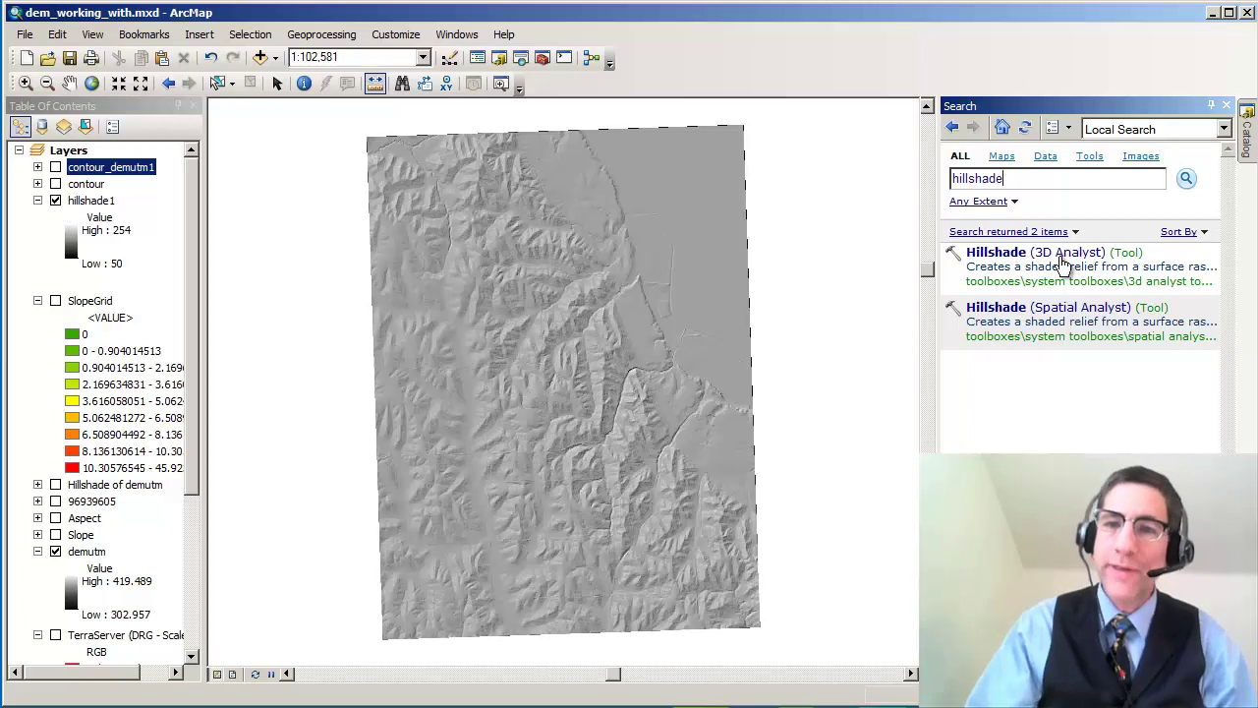
Step: Search for 'contour' and open the Contour (Spatial Analyst) tool
click(321, 35)
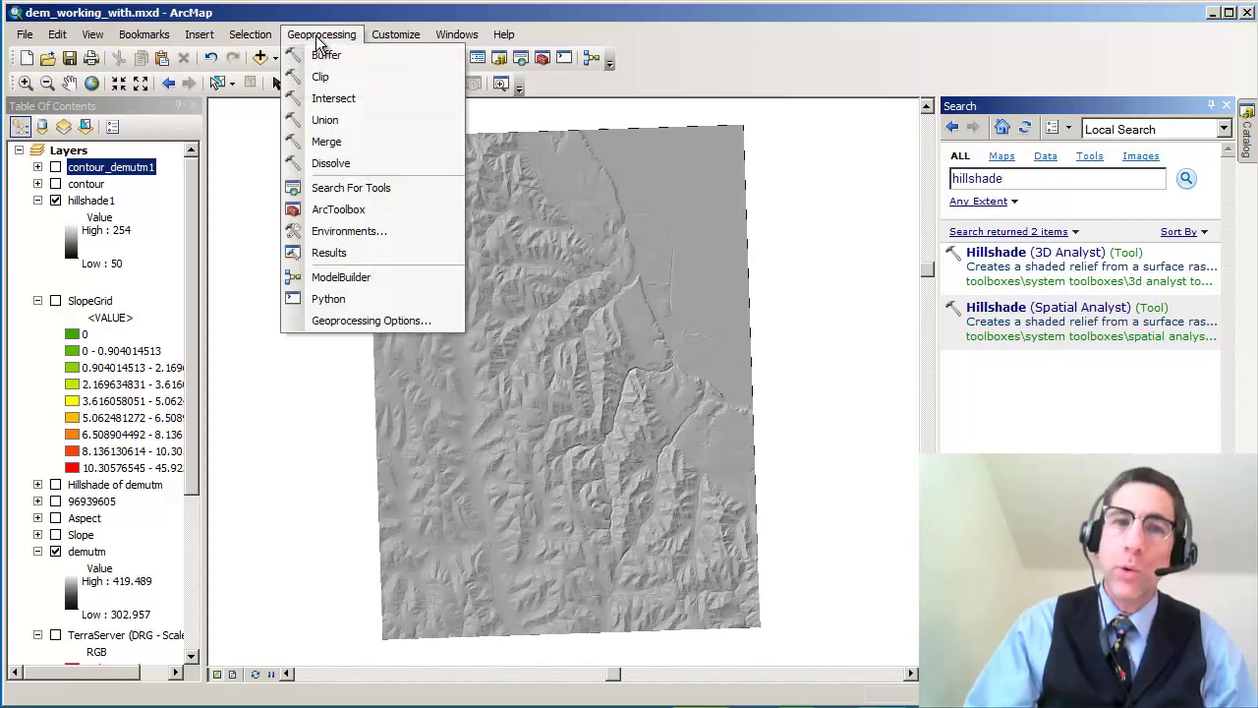
click(337, 208)
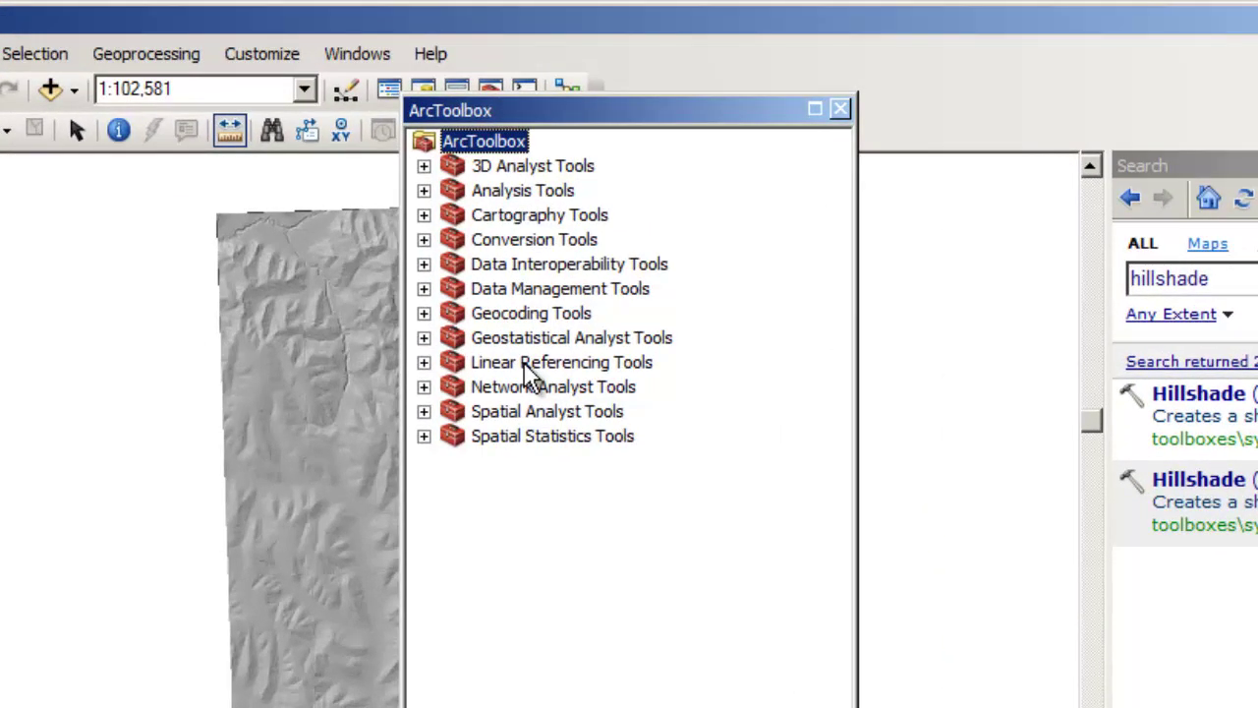
click(841, 109)
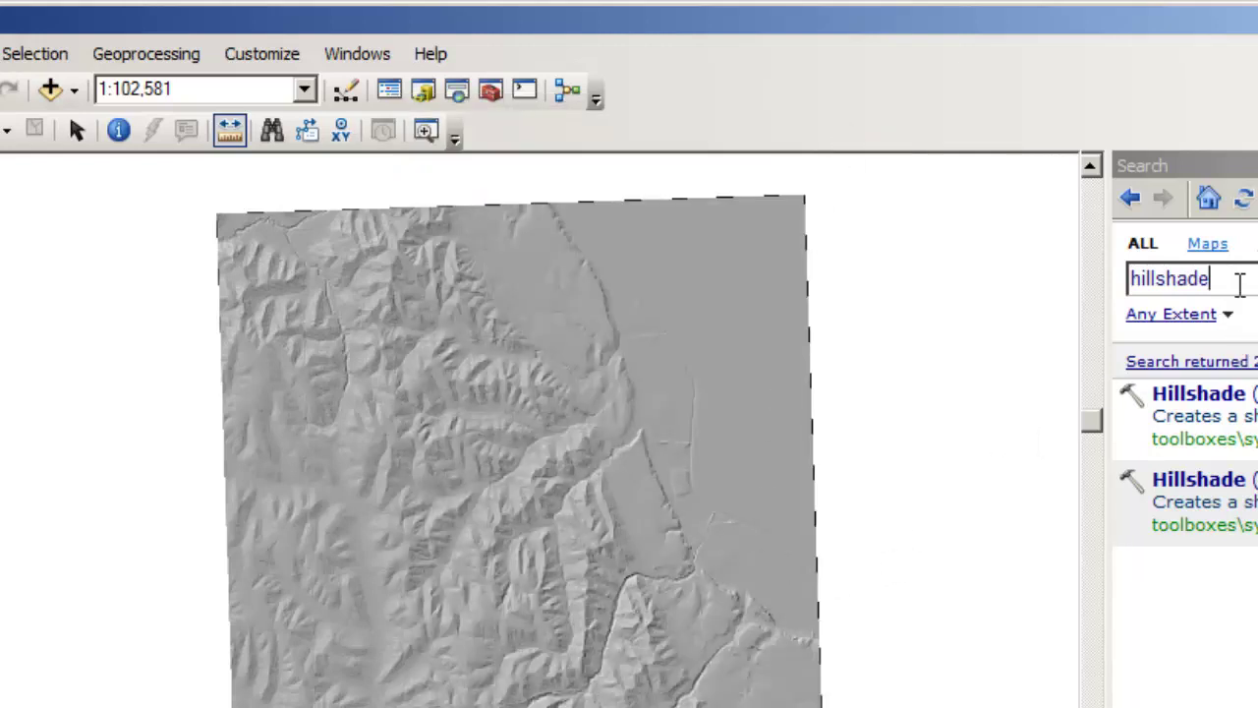
drag(1210, 278, 1069, 279)
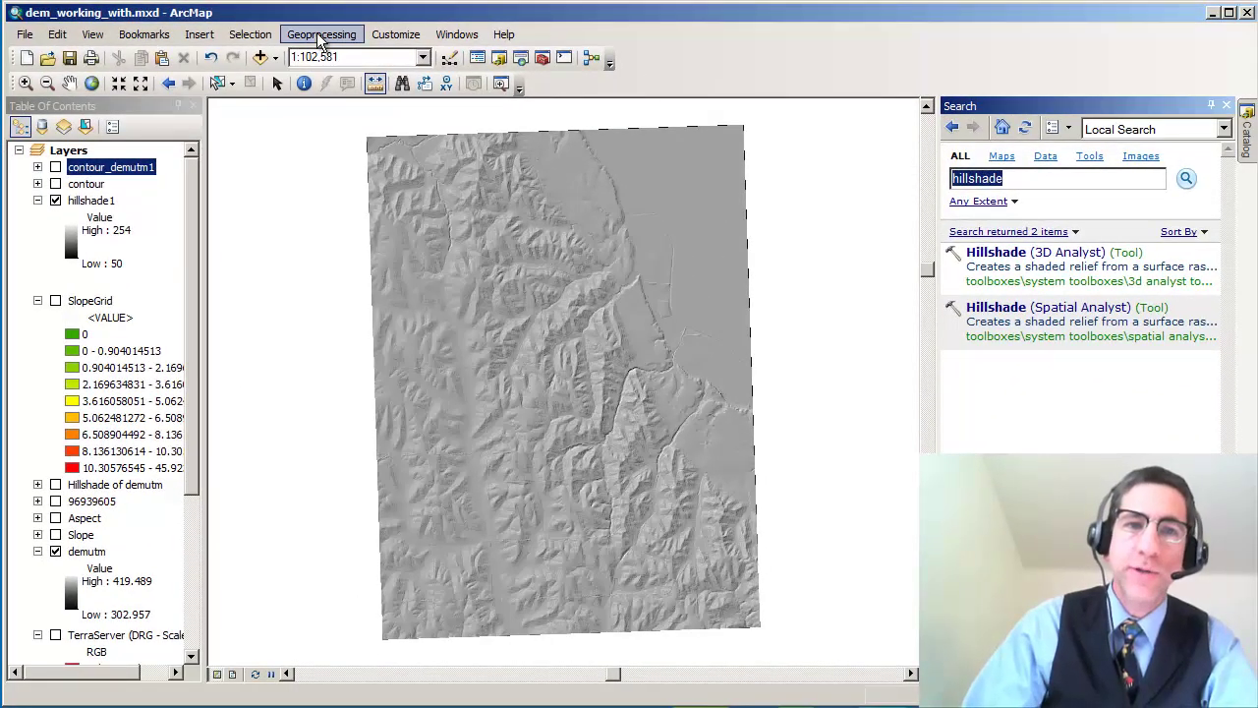
click(457, 37)
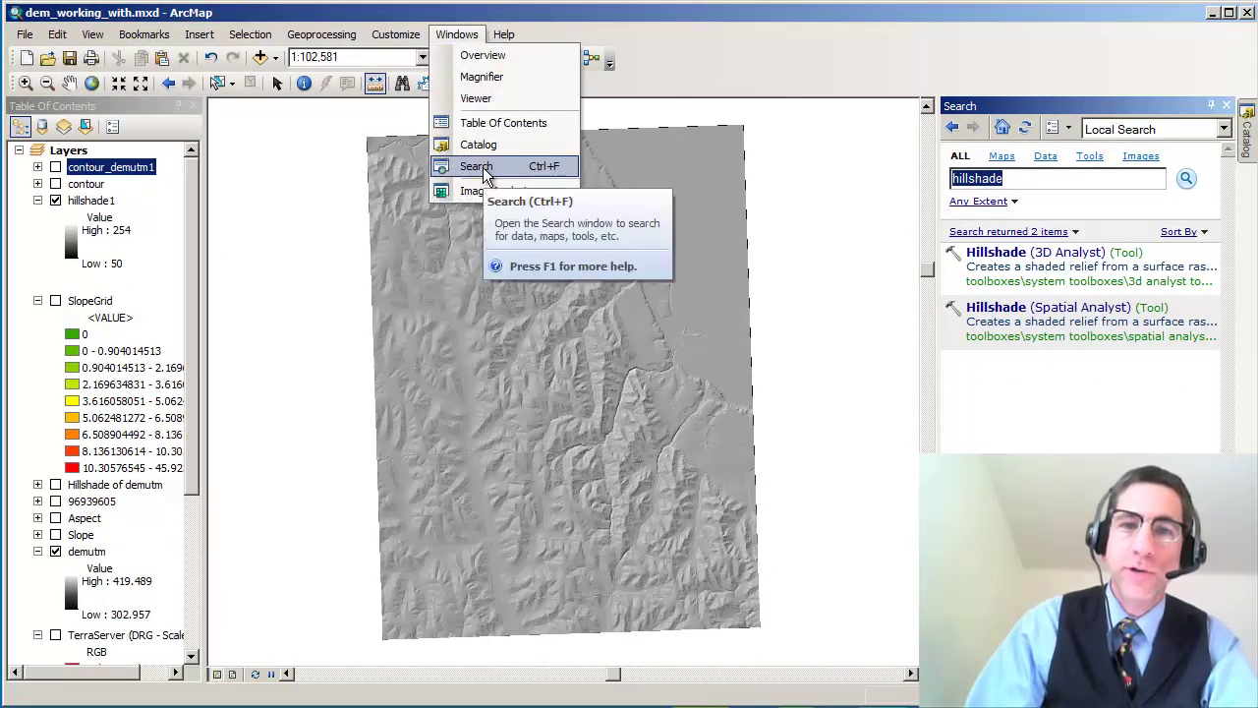
click(1073, 173)
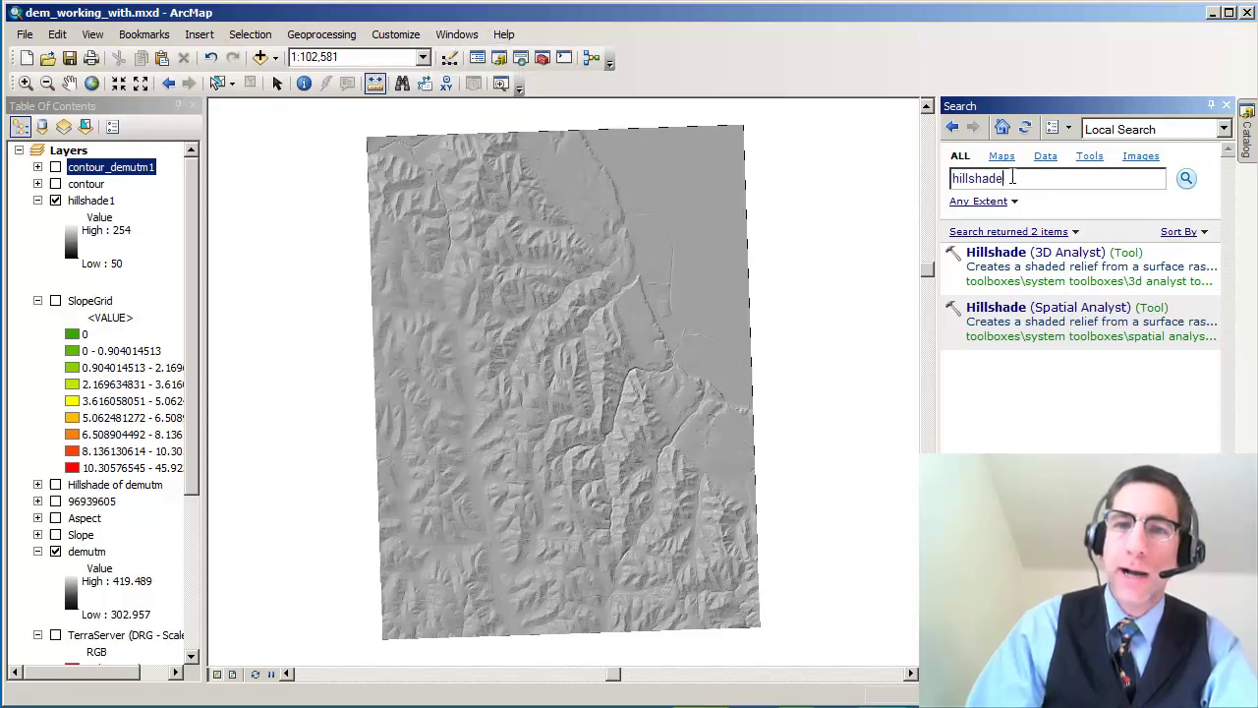
drag(1013, 176, 935, 180)
text(contour)
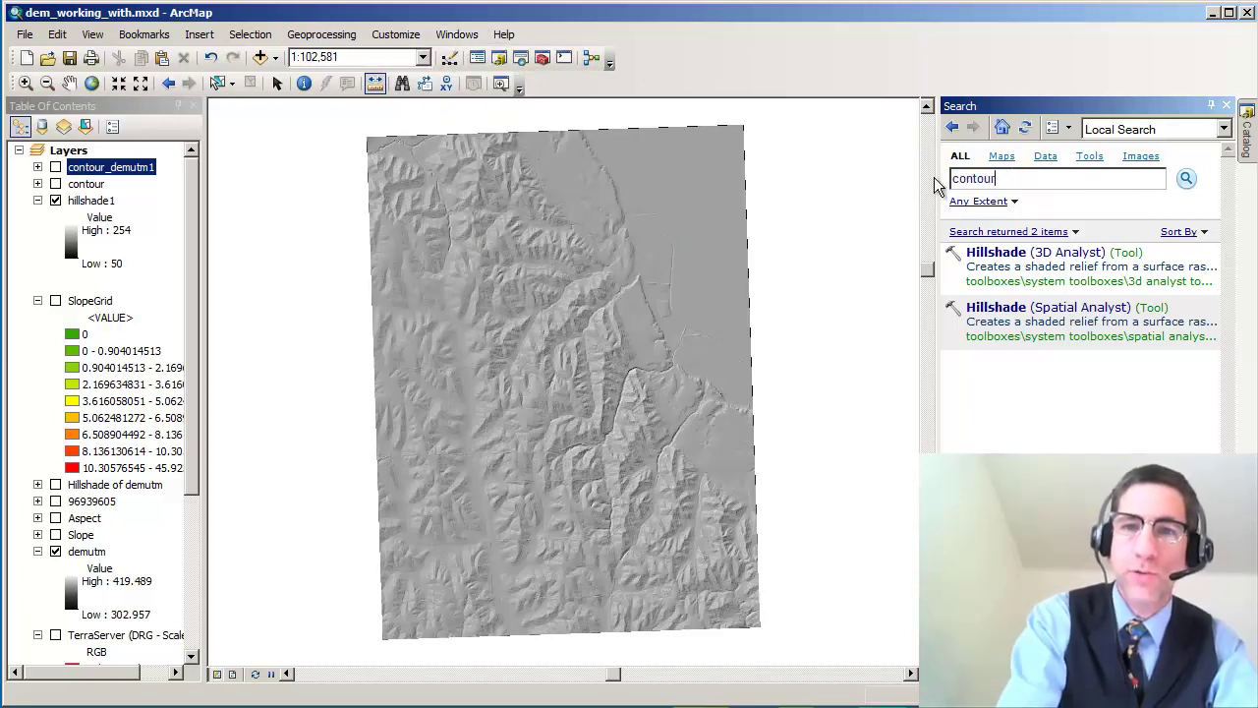
key(Return)
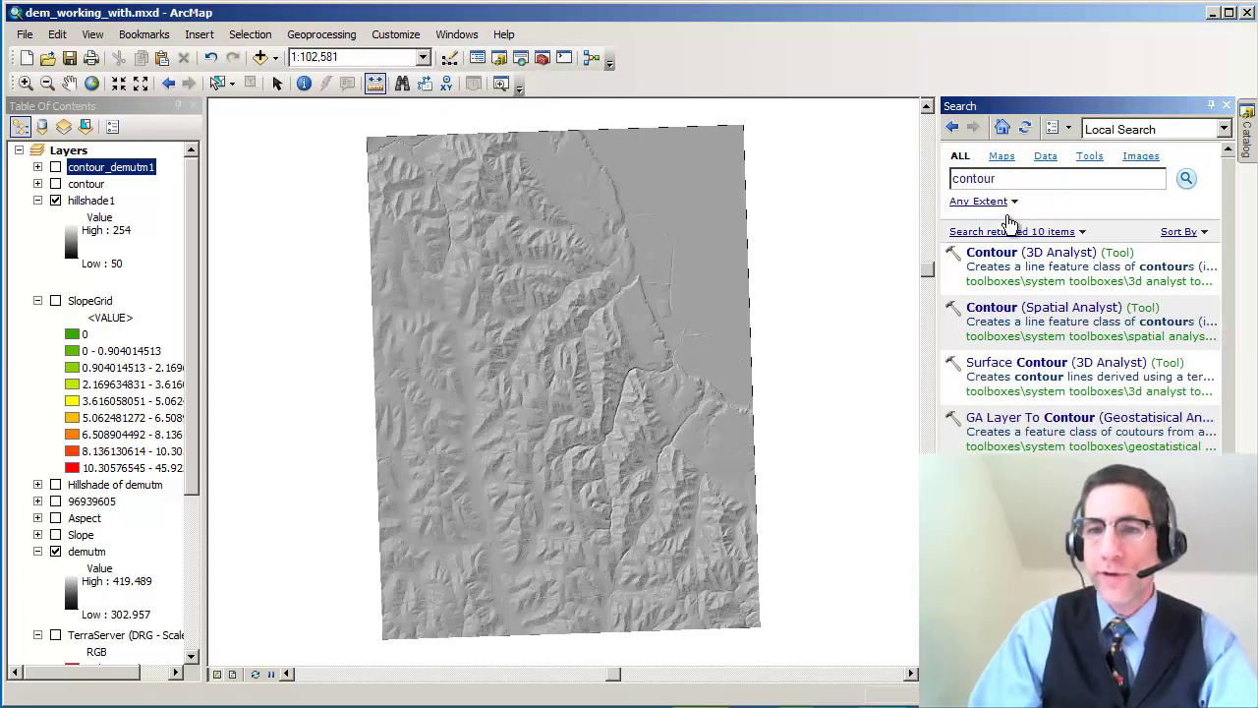
click(1049, 313)
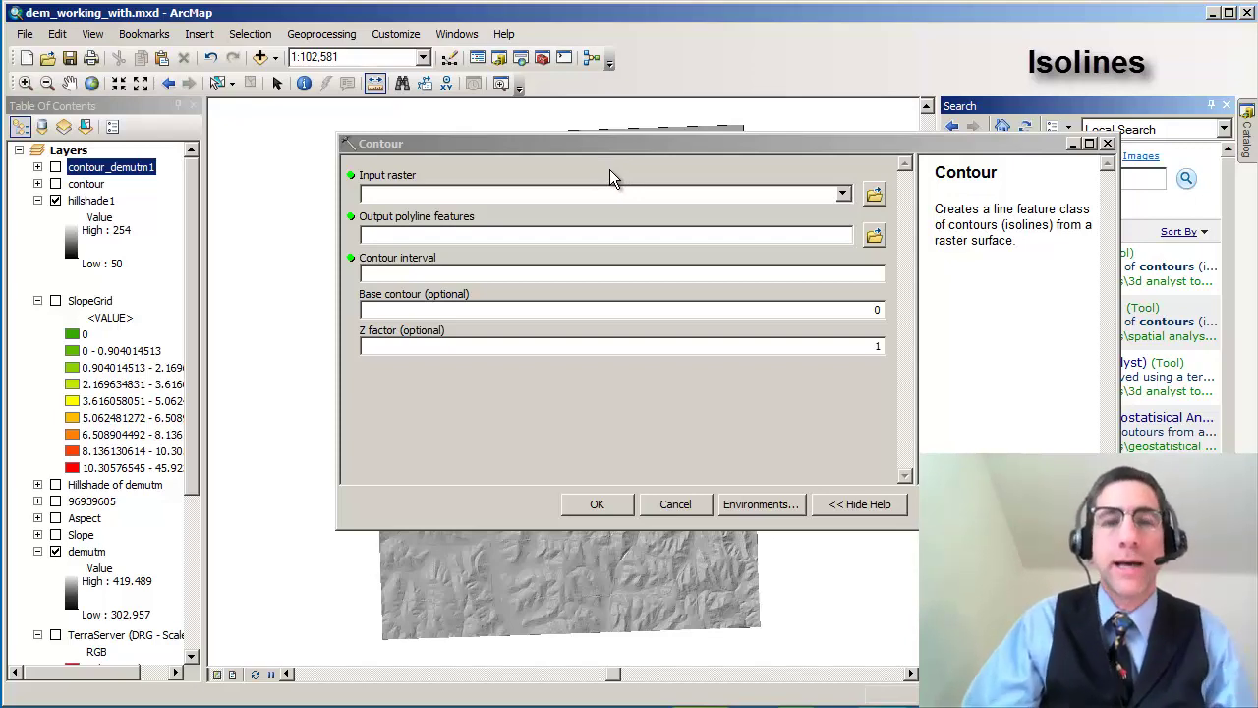
Step: Set input raster demutm, output contour1.shp and a contour interval of 5
click(843, 194)
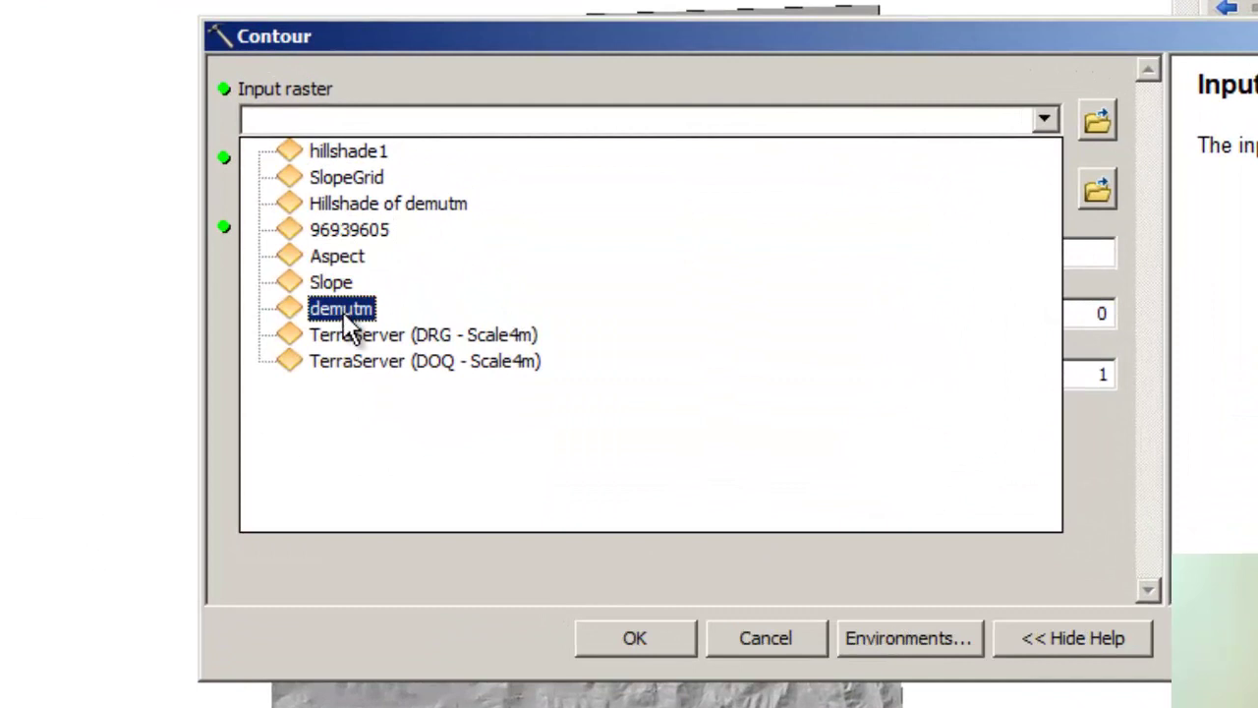
click(345, 317)
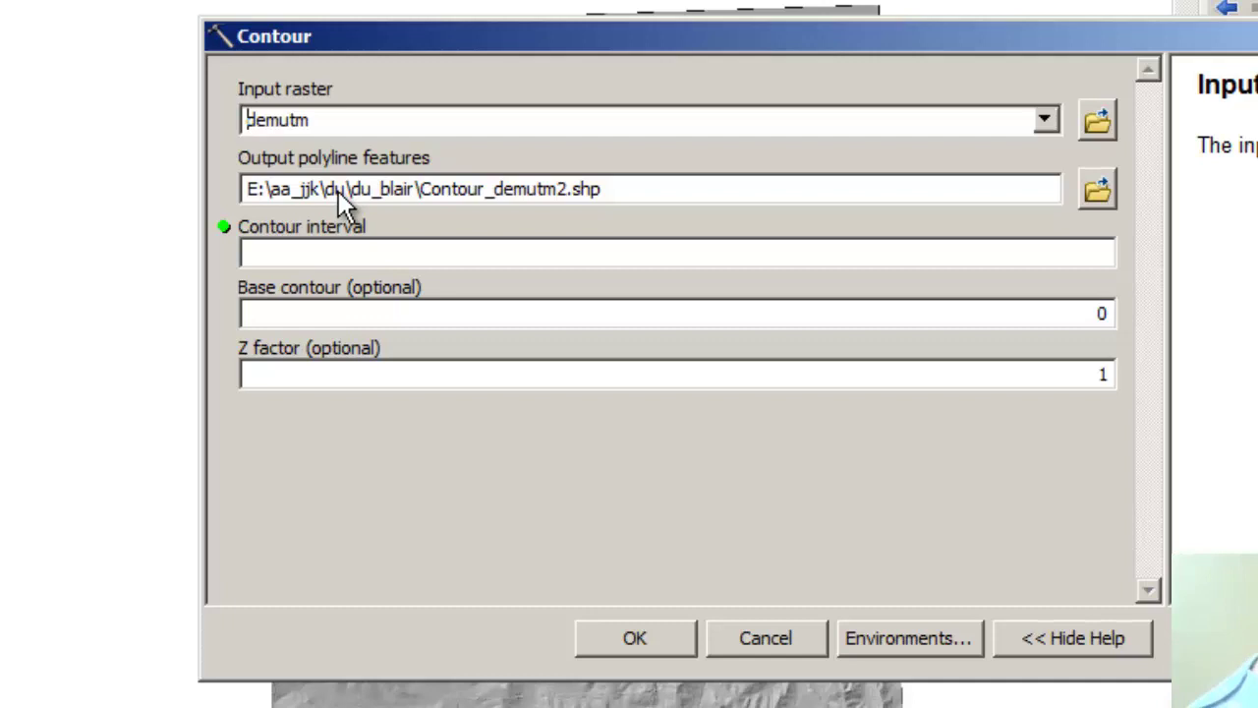
click(441, 191)
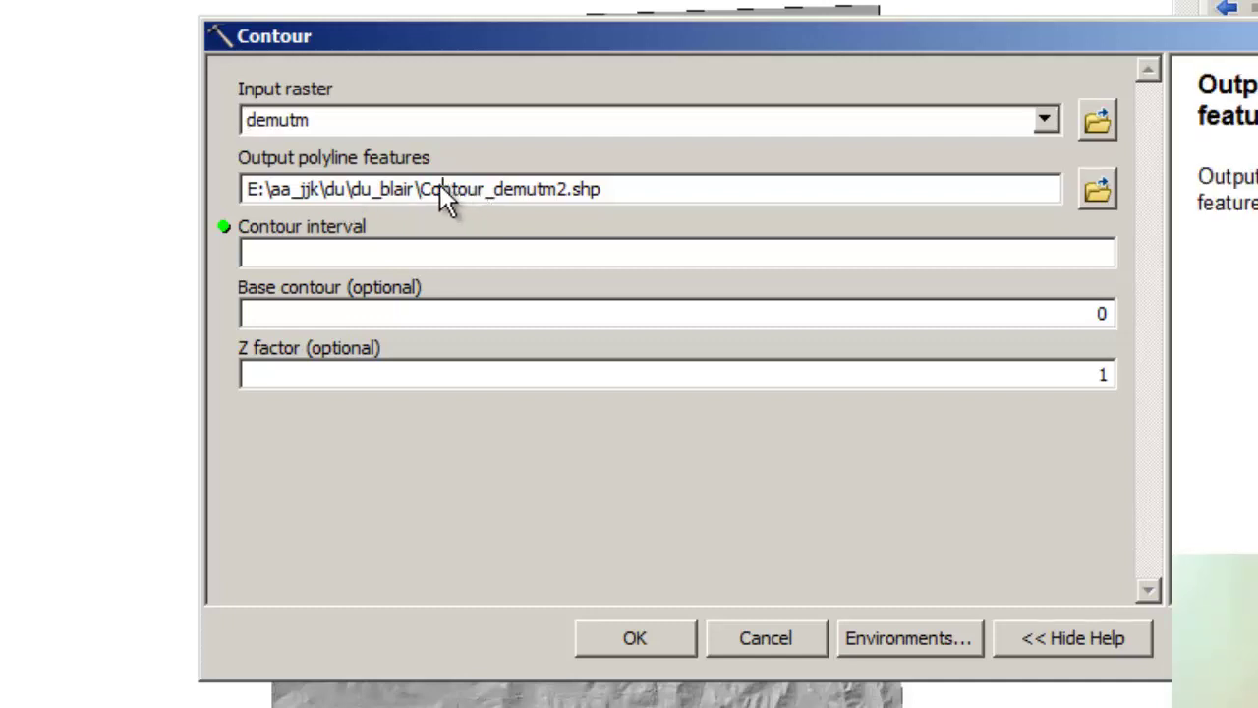
drag(426, 187, 662, 193)
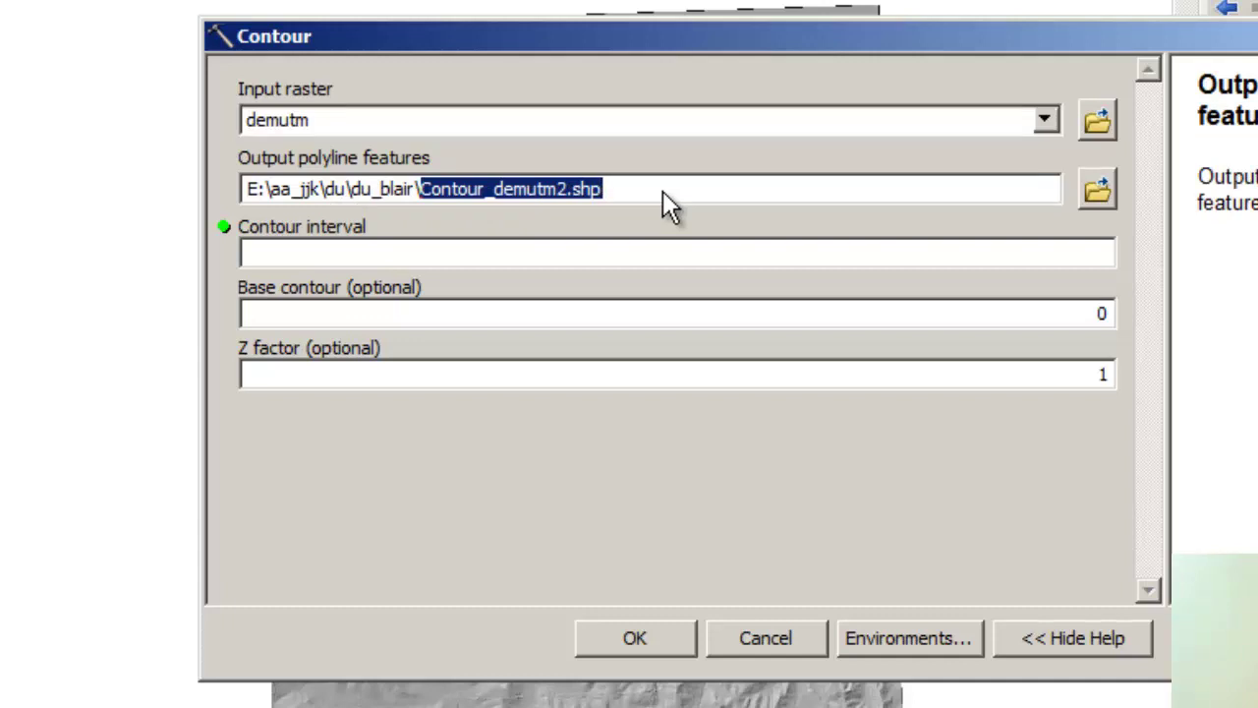
text(contour1)
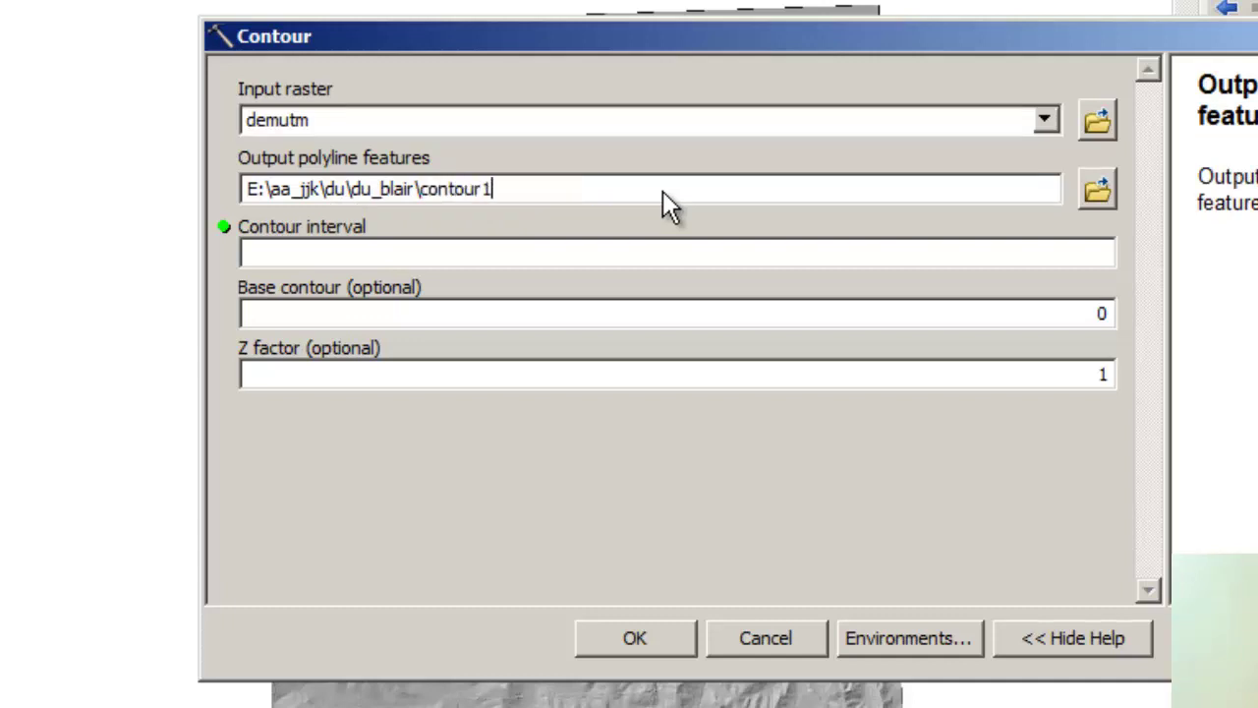
click(1099, 257)
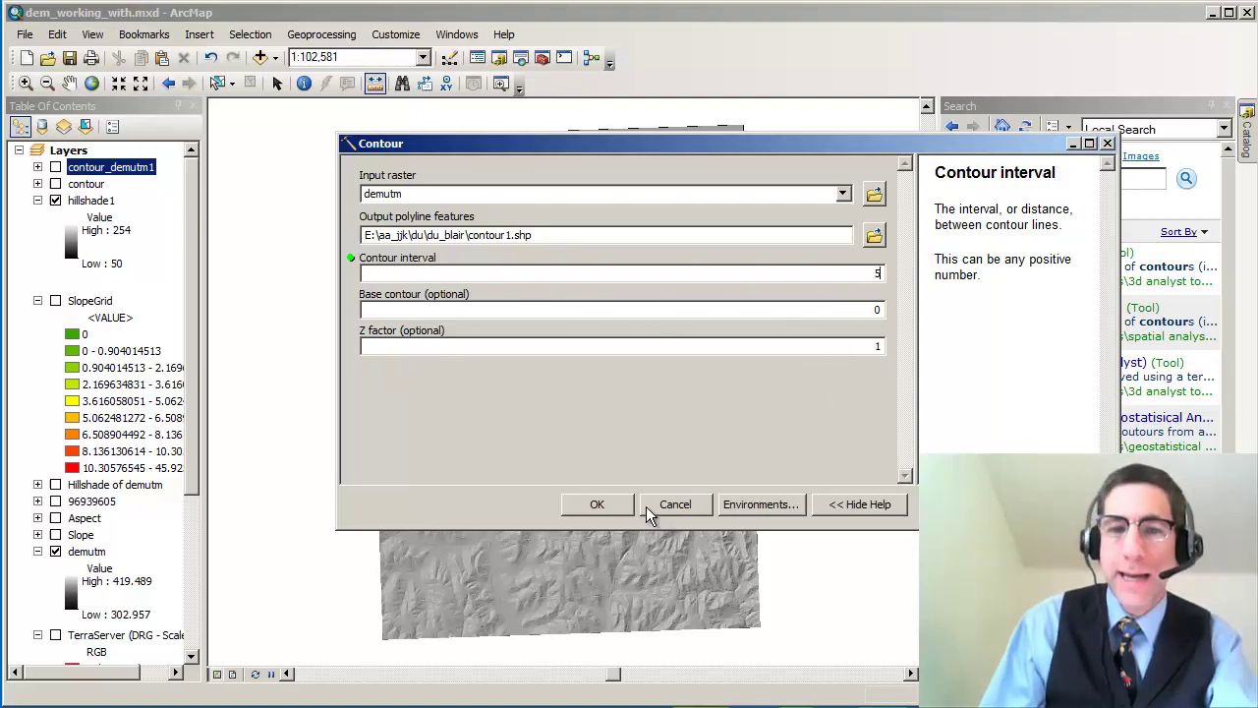
Step: Run the Contour tool to create contour1 and bring up the geoprocessing Results
click(596, 504)
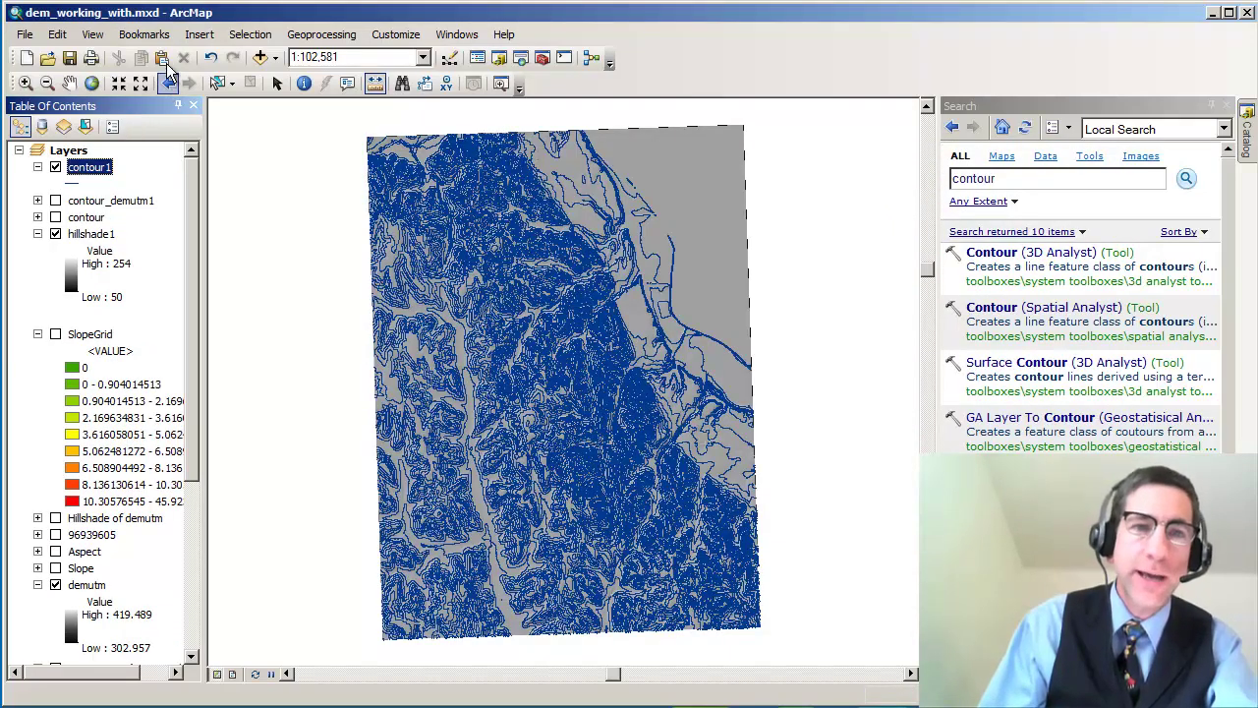
click(443, 44)
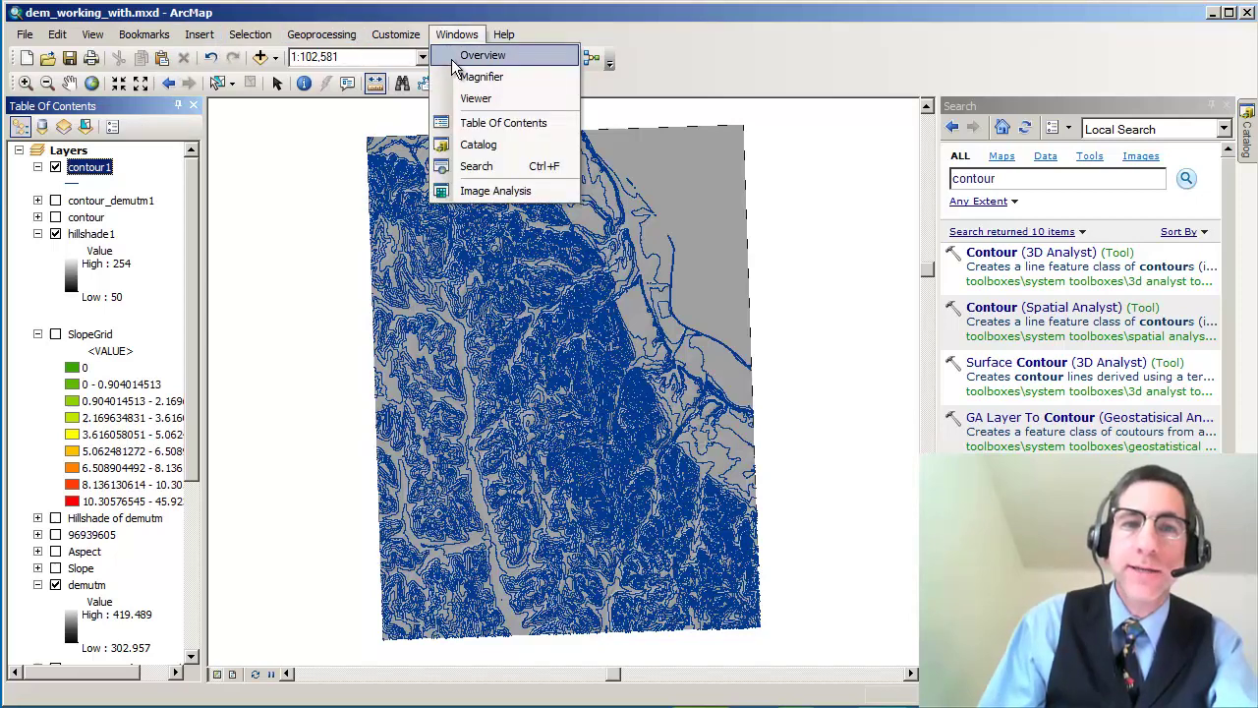
mouse_move(345, 45)
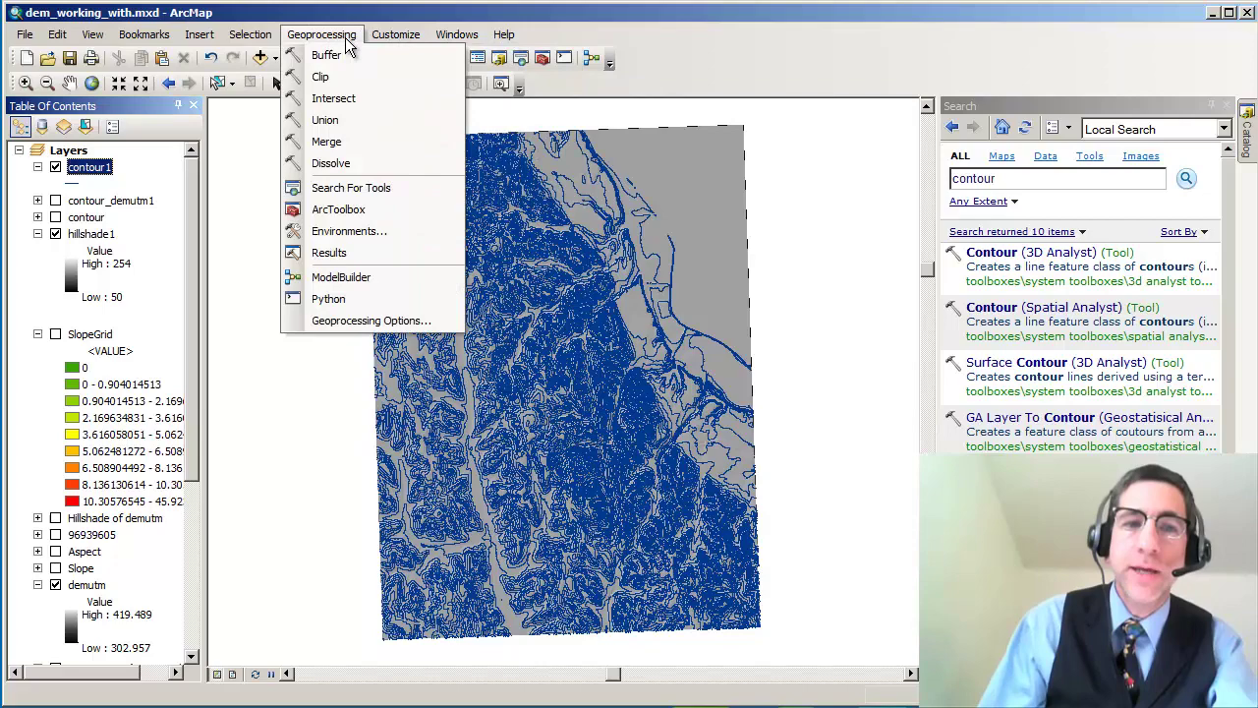
click(346, 255)
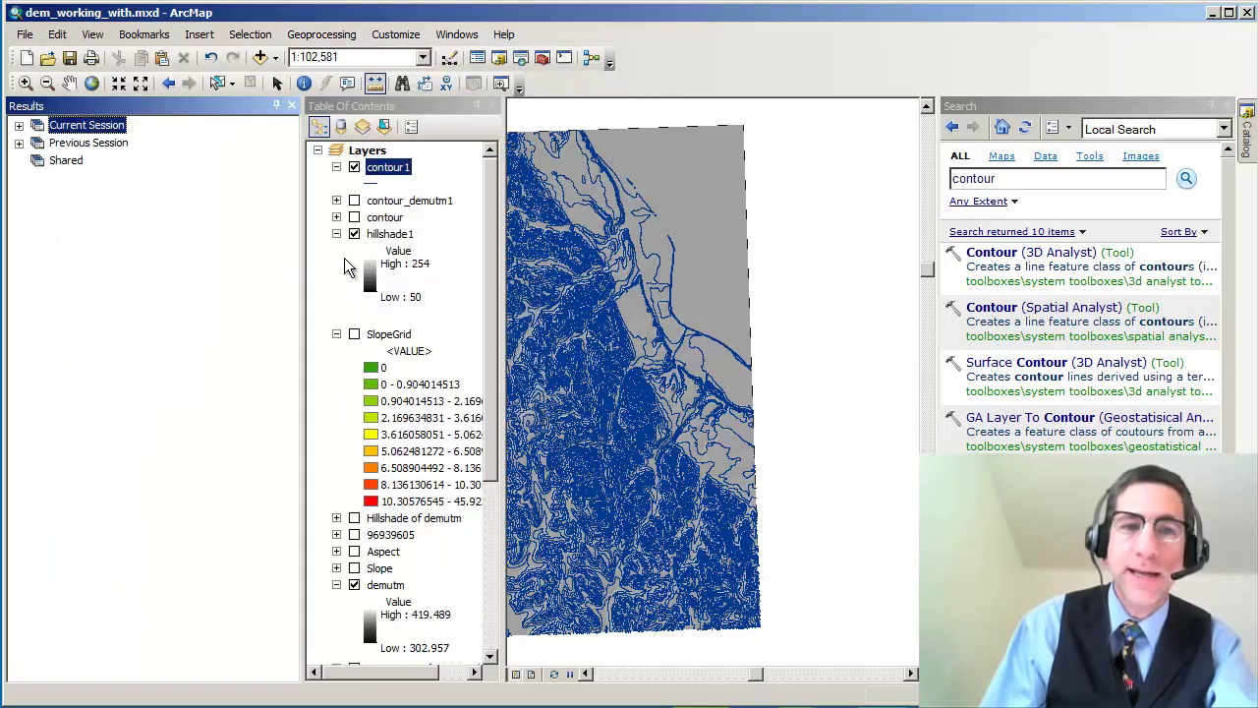
Step: Expand the Contour run's Inputs and Environments in the Results window
click(18, 125)
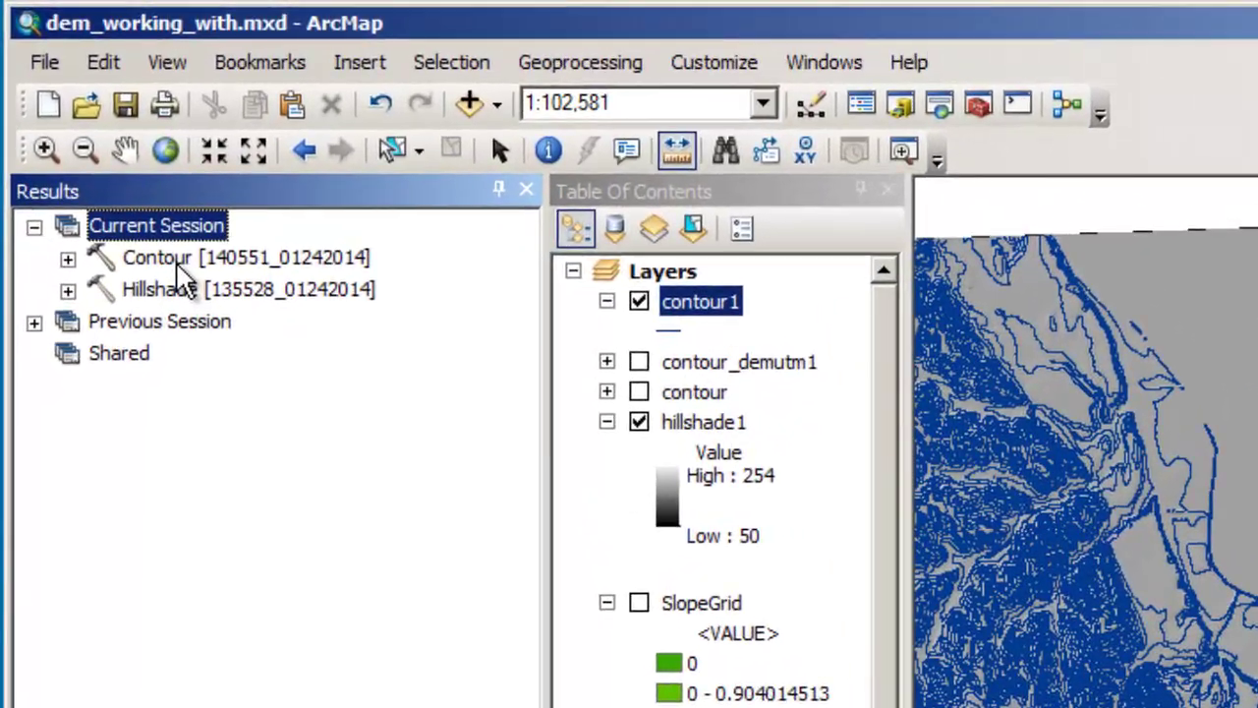
click(79, 213)
click(55, 211)
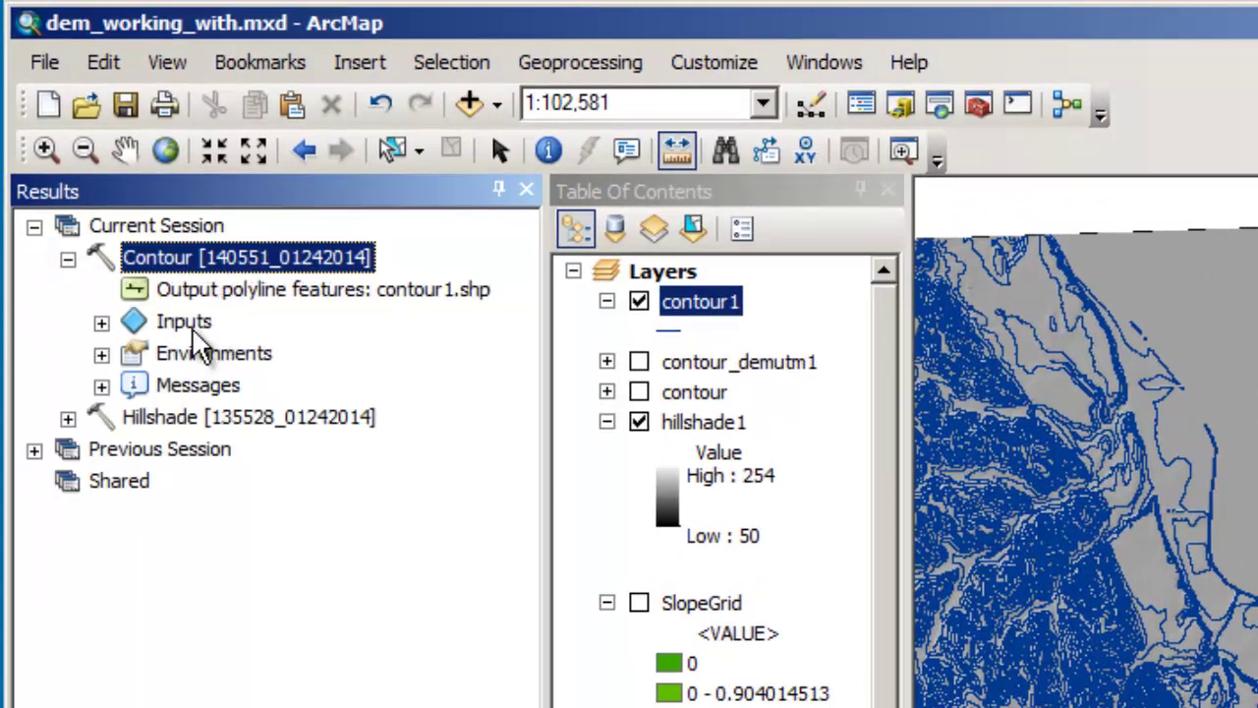
click(101, 323)
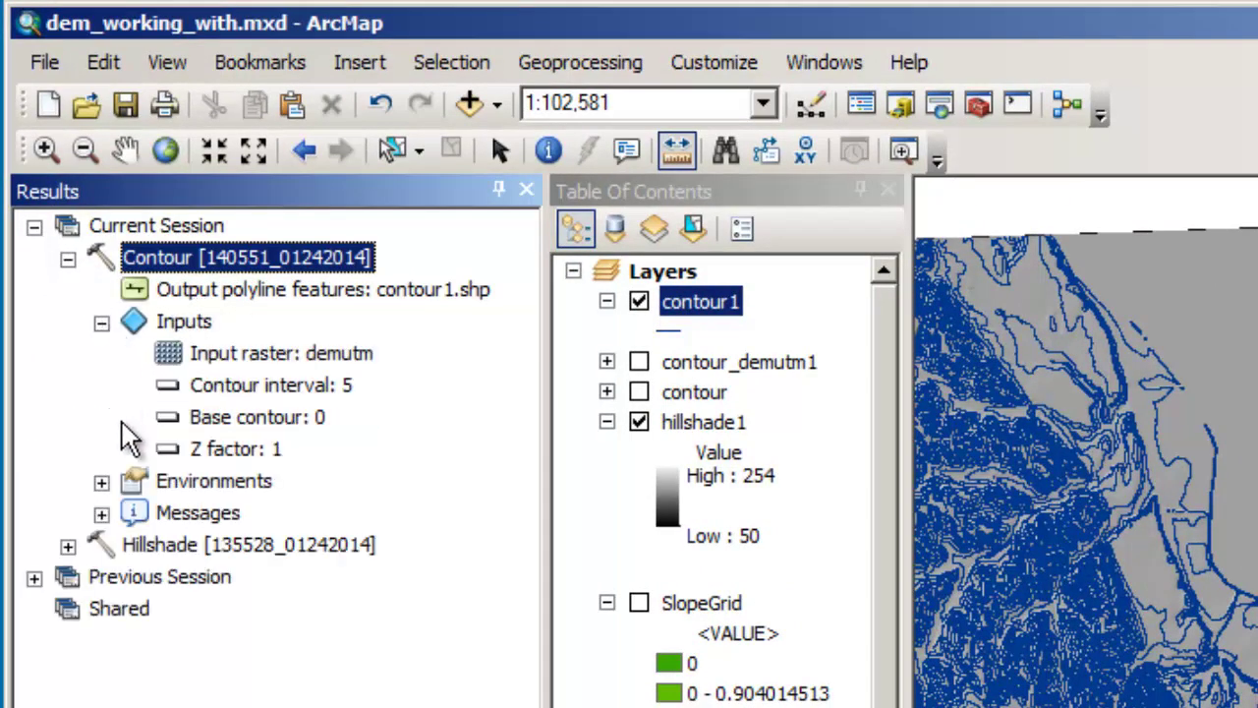
click(101, 480)
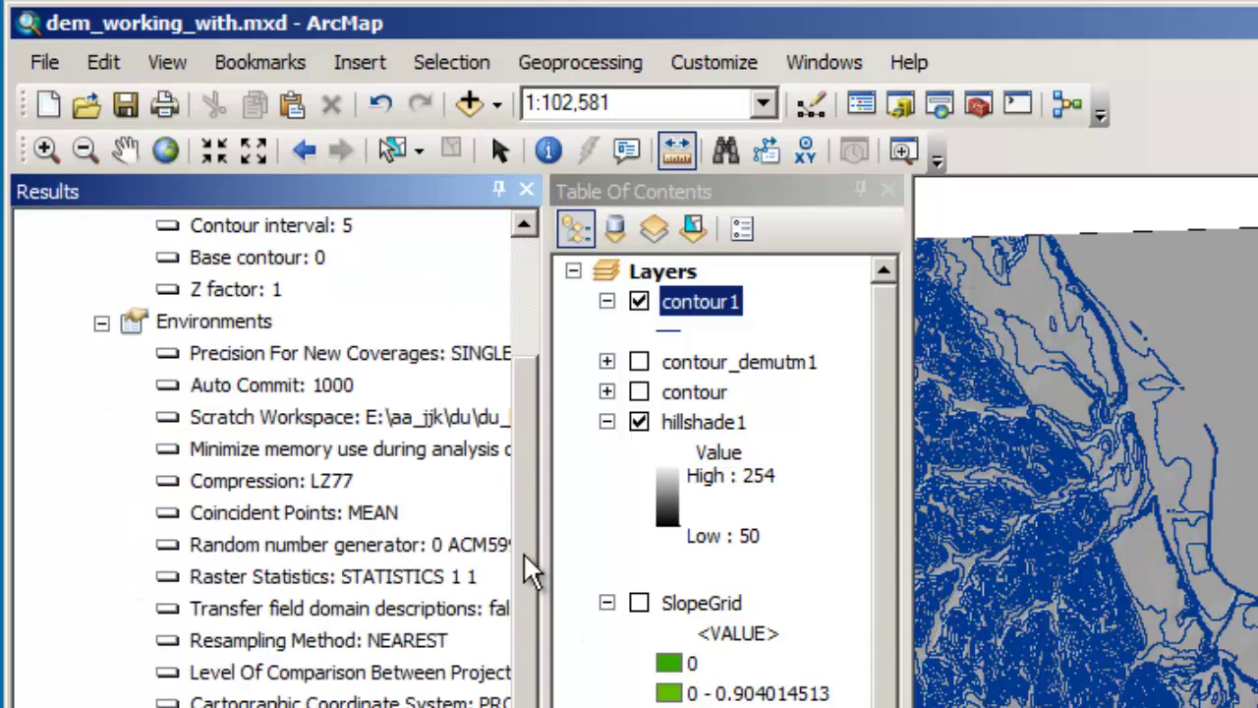
drag(531, 570, 533, 337)
Step: Collapse the Contour result entries and close the Results window
click(102, 480)
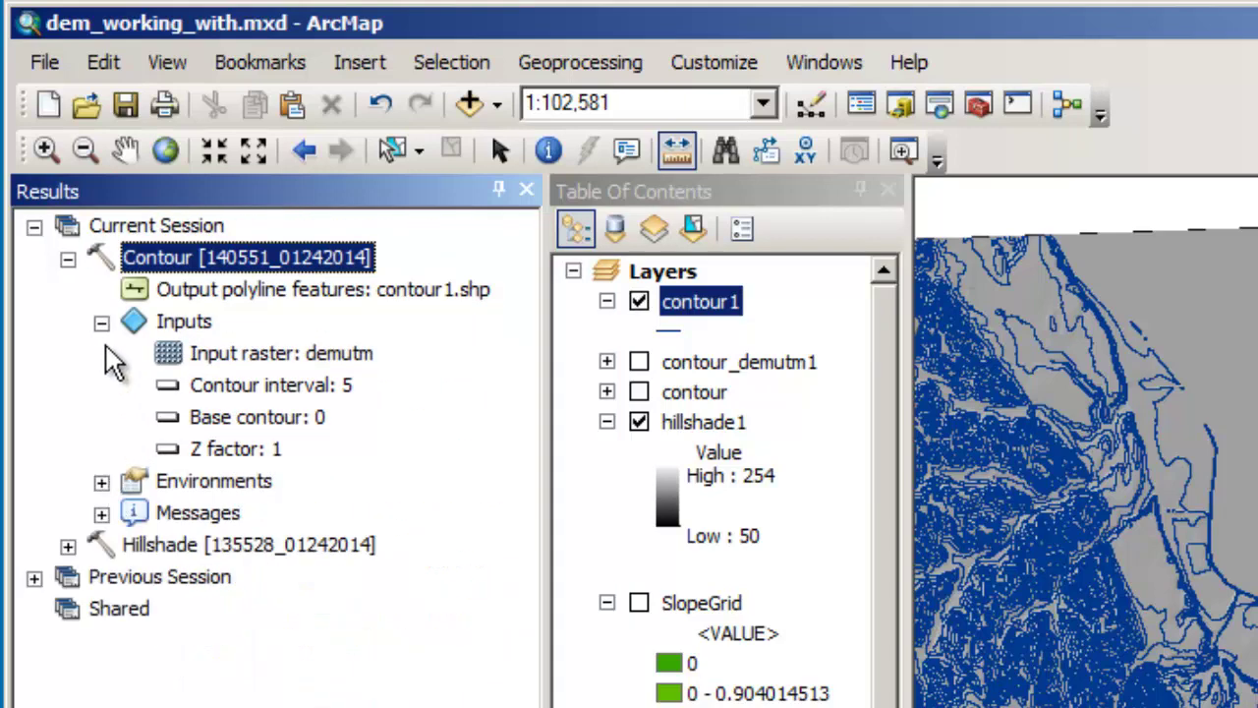
click(101, 322)
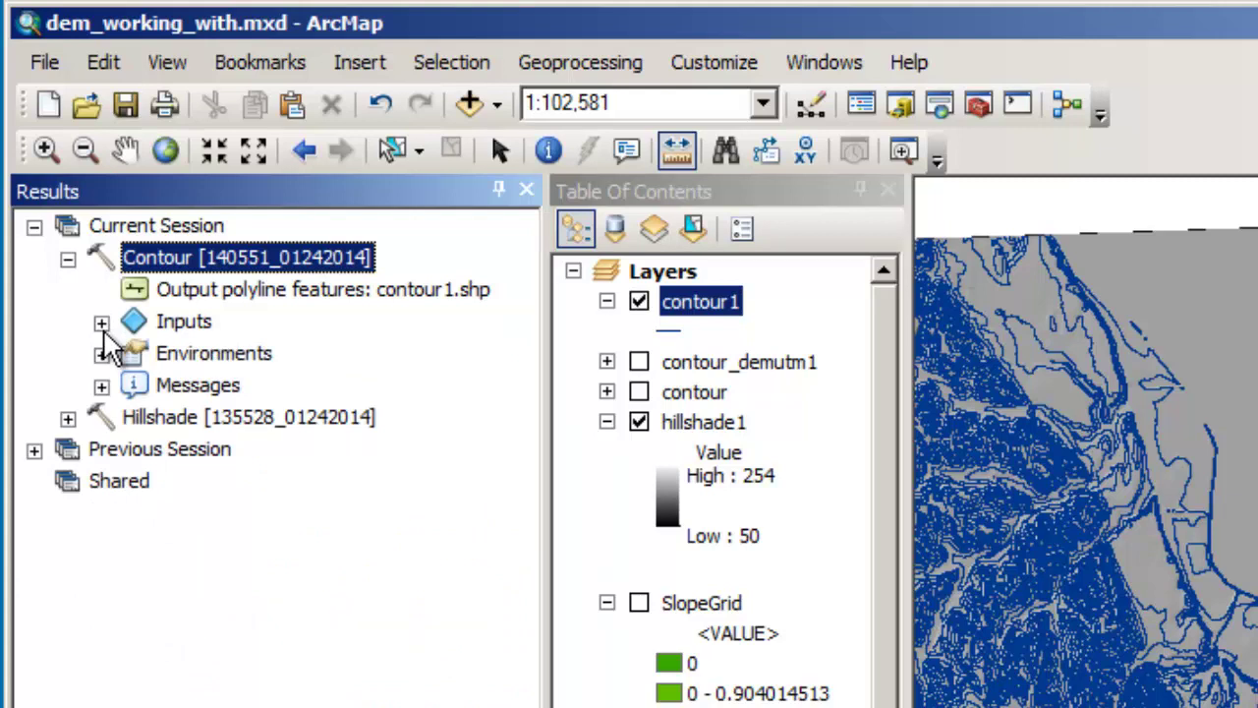
click(67, 261)
click(33, 226)
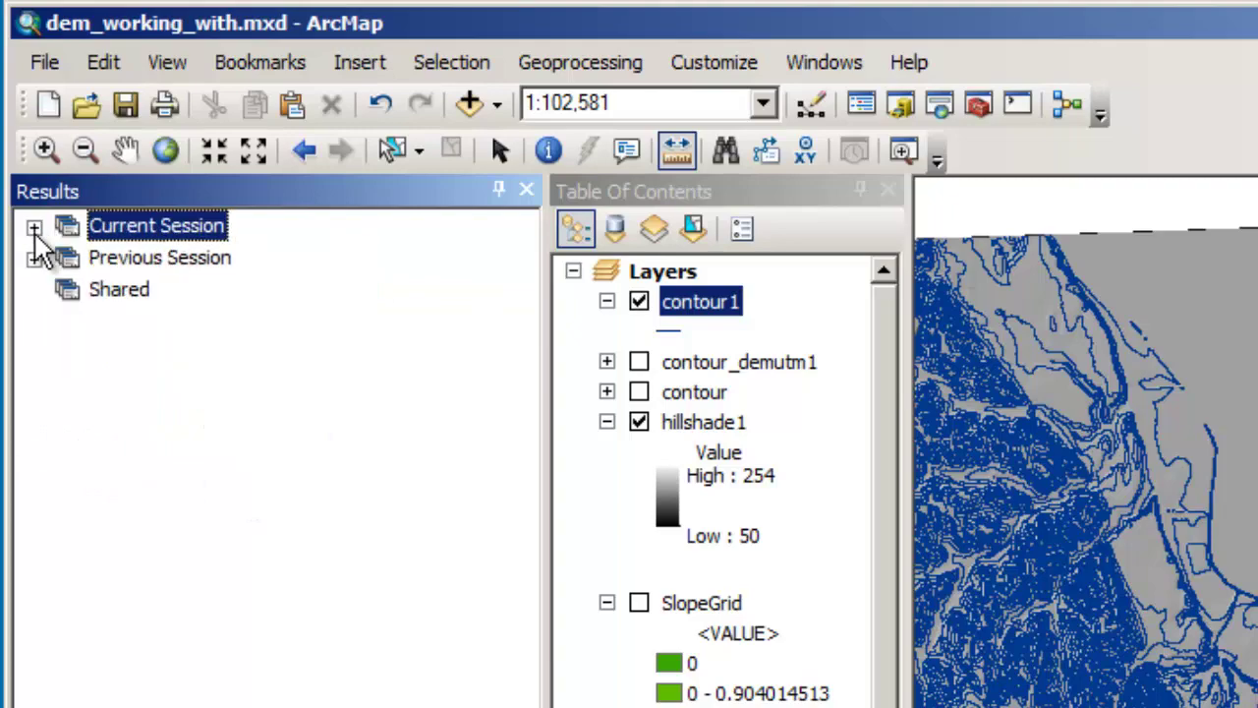
click(521, 190)
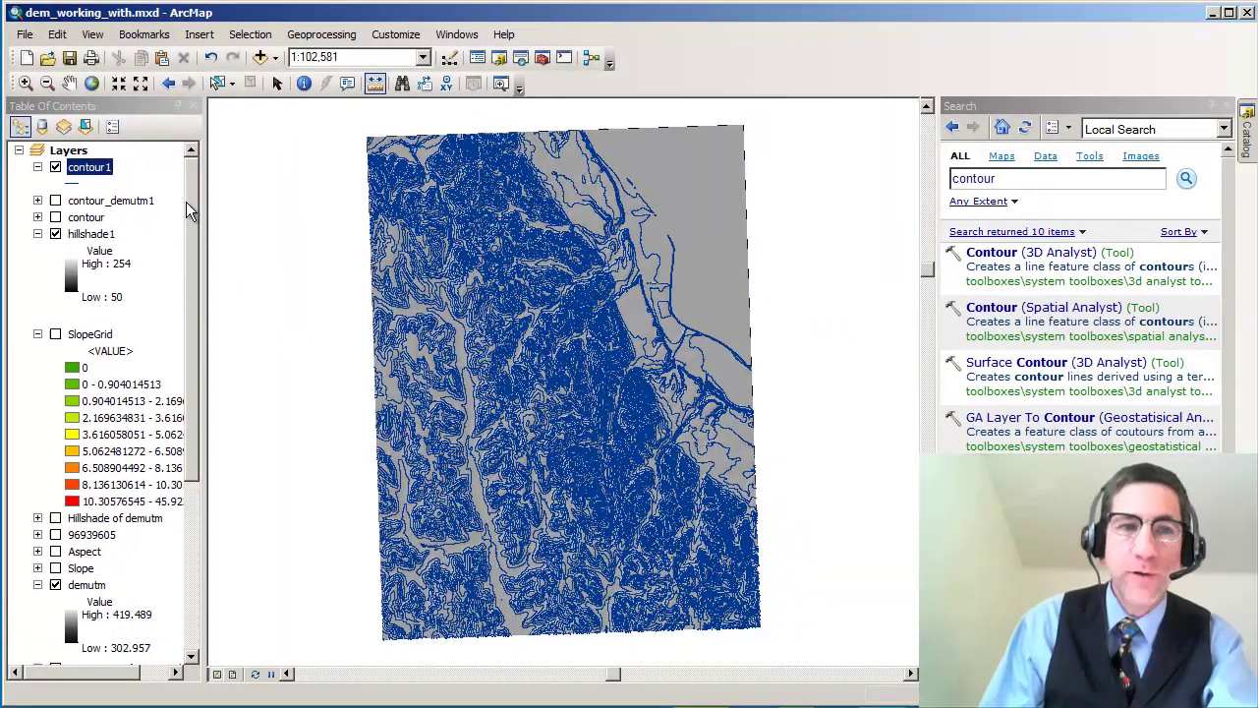
right_click(93, 174)
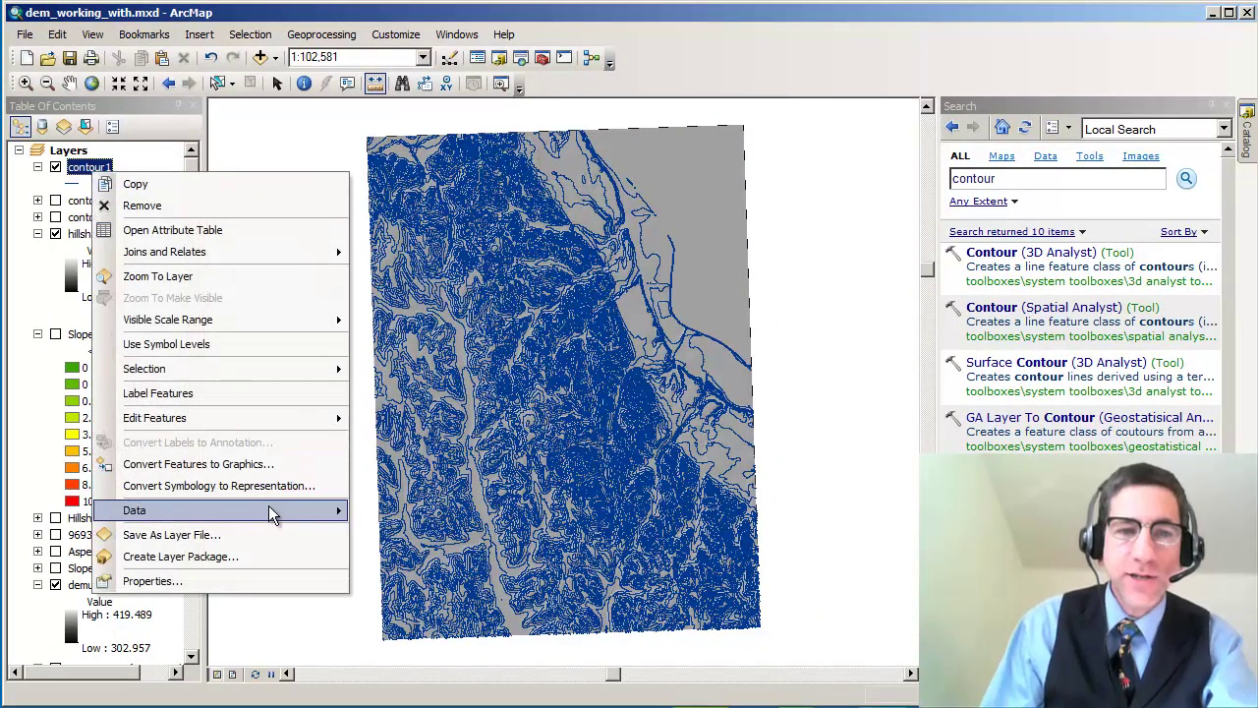
Step: Check contour1's Source: a line shapefile in NAD_1983_UTM_Zone_14N
click(240, 581)
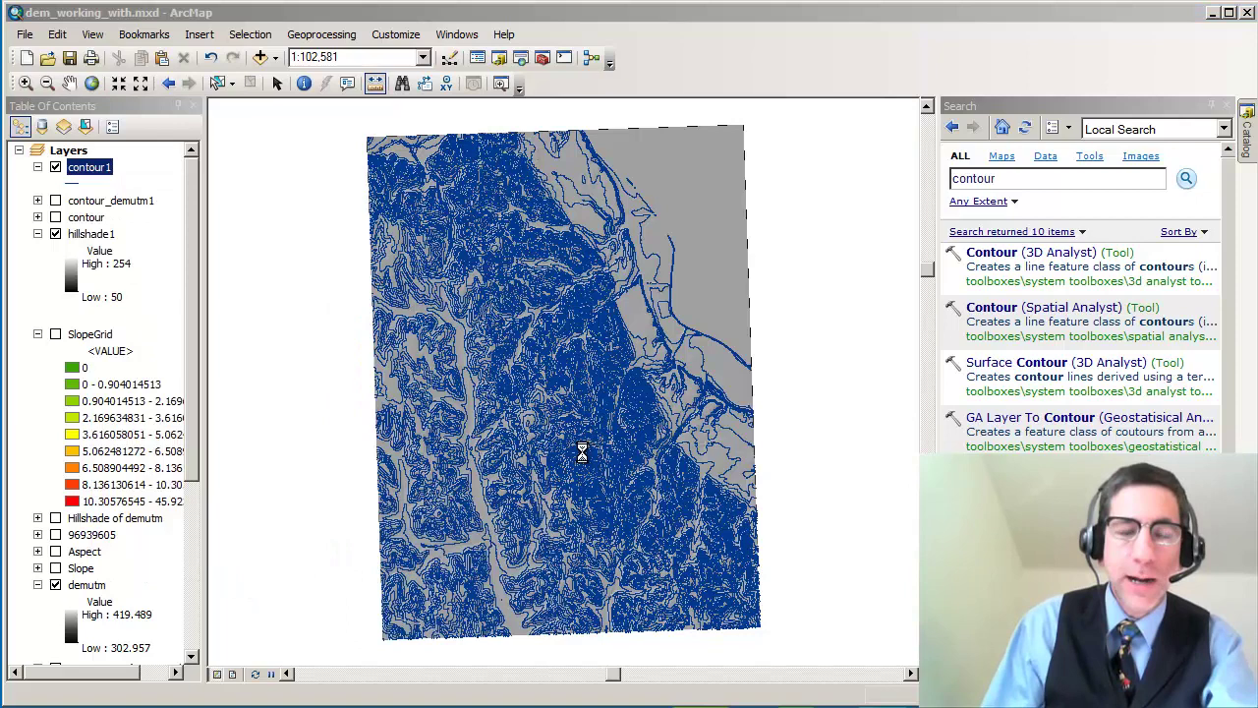
click(387, 141)
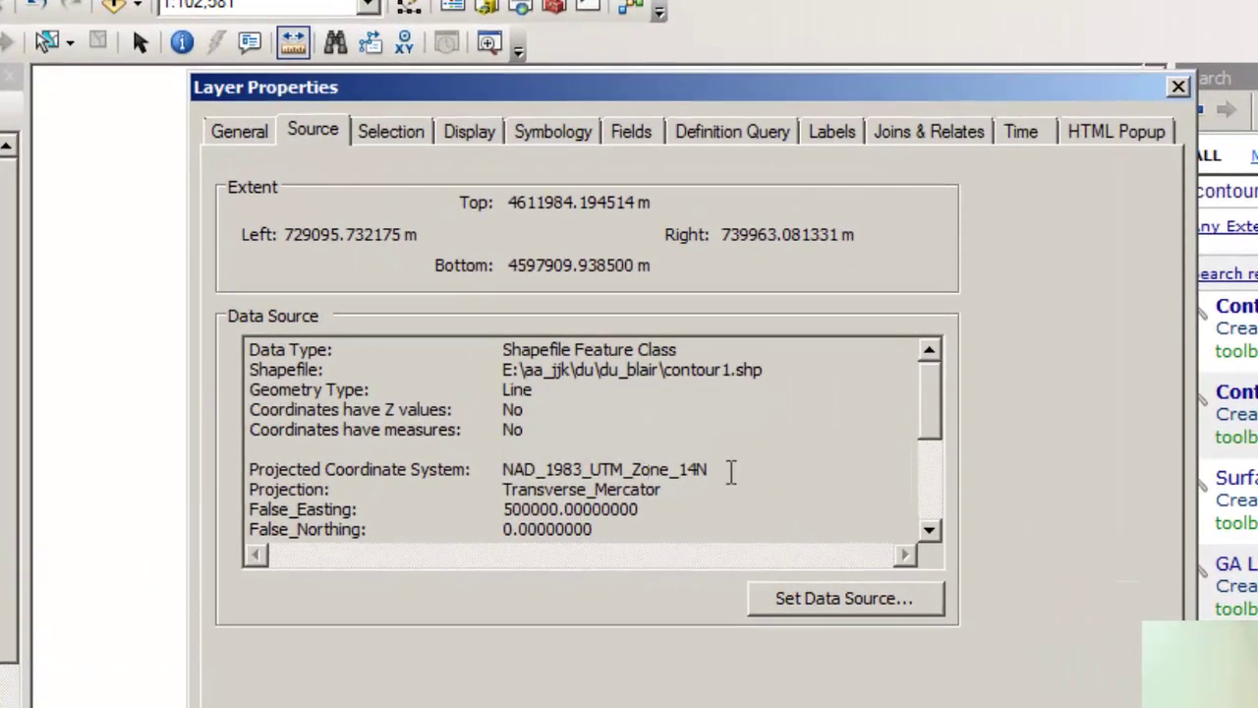
drag(709, 469, 225, 468)
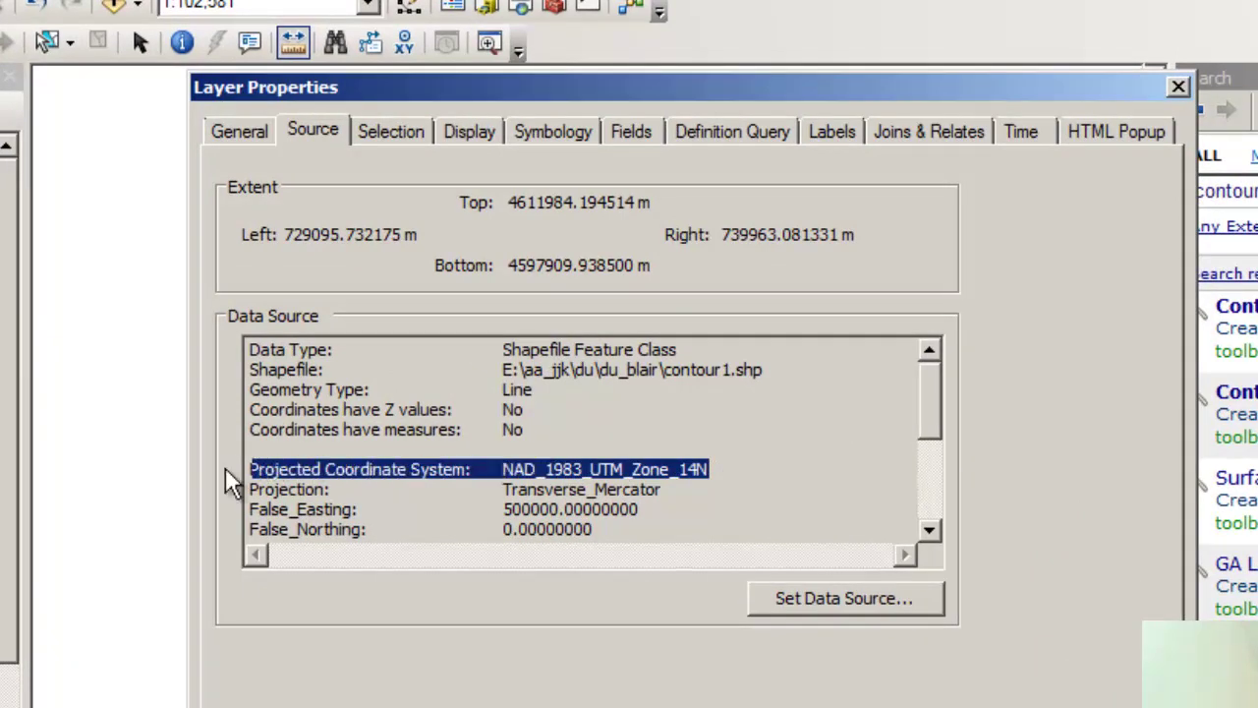
Step: Close Layer Properties and open the contour1 attribute table
click(1180, 88)
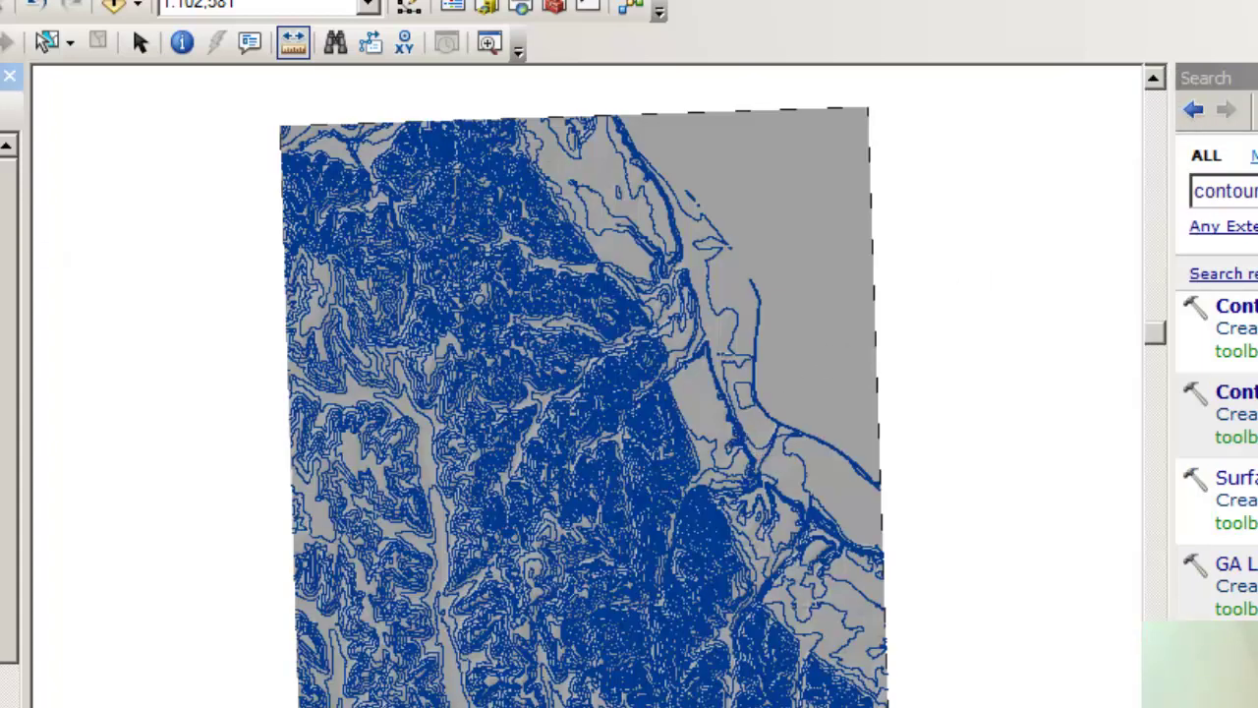
right_click(4, 173)
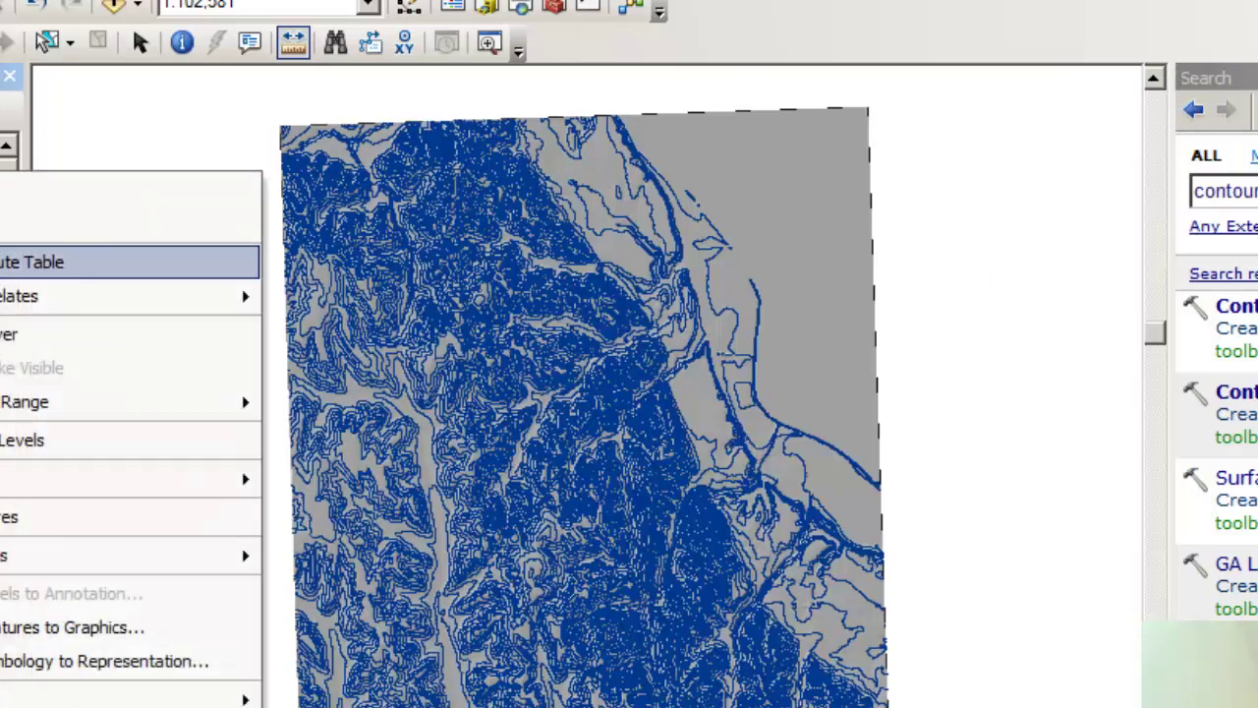
click(128, 261)
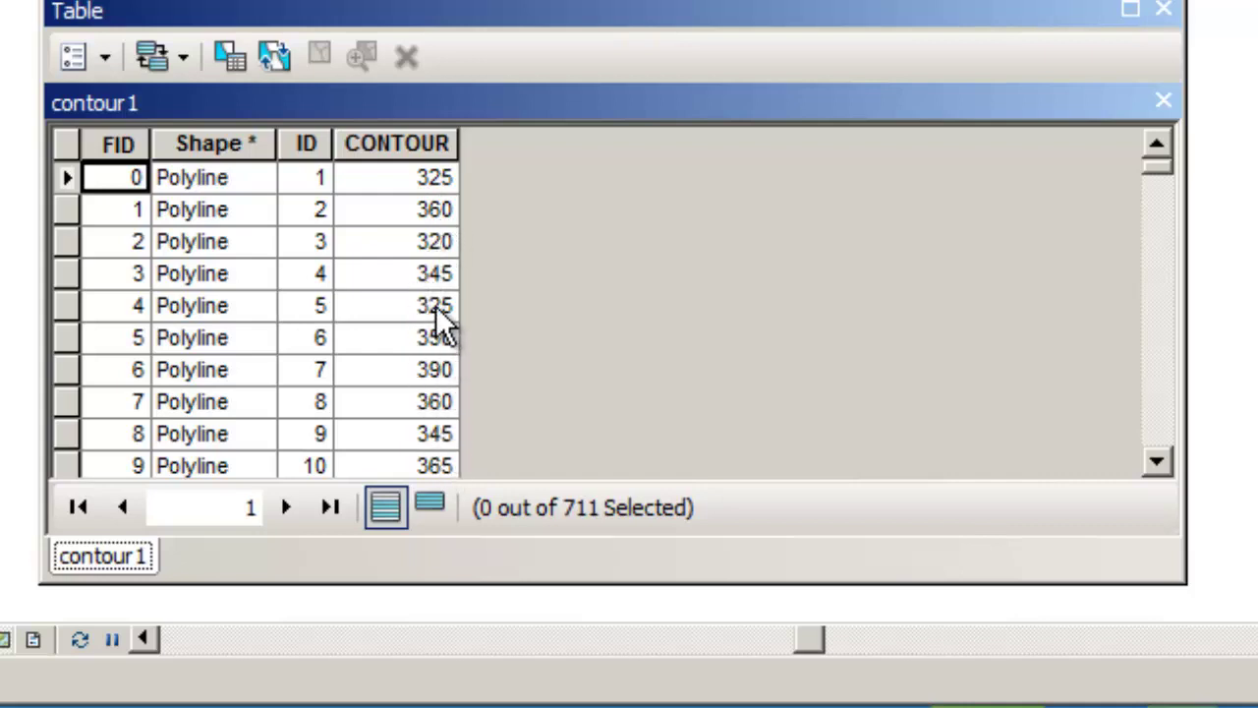
Step: Sort CONTOUR ascending to confirm 5 m steps from 305, then close the table
click(415, 144)
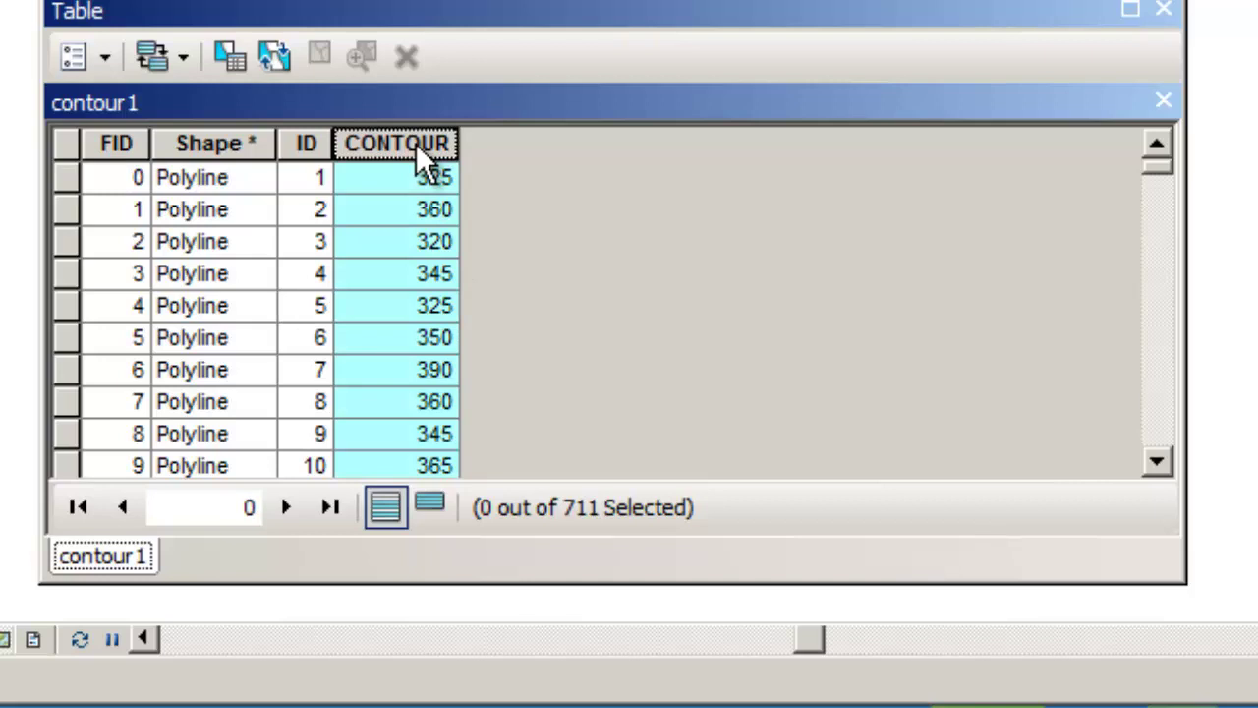
right_click(415, 144)
click(477, 170)
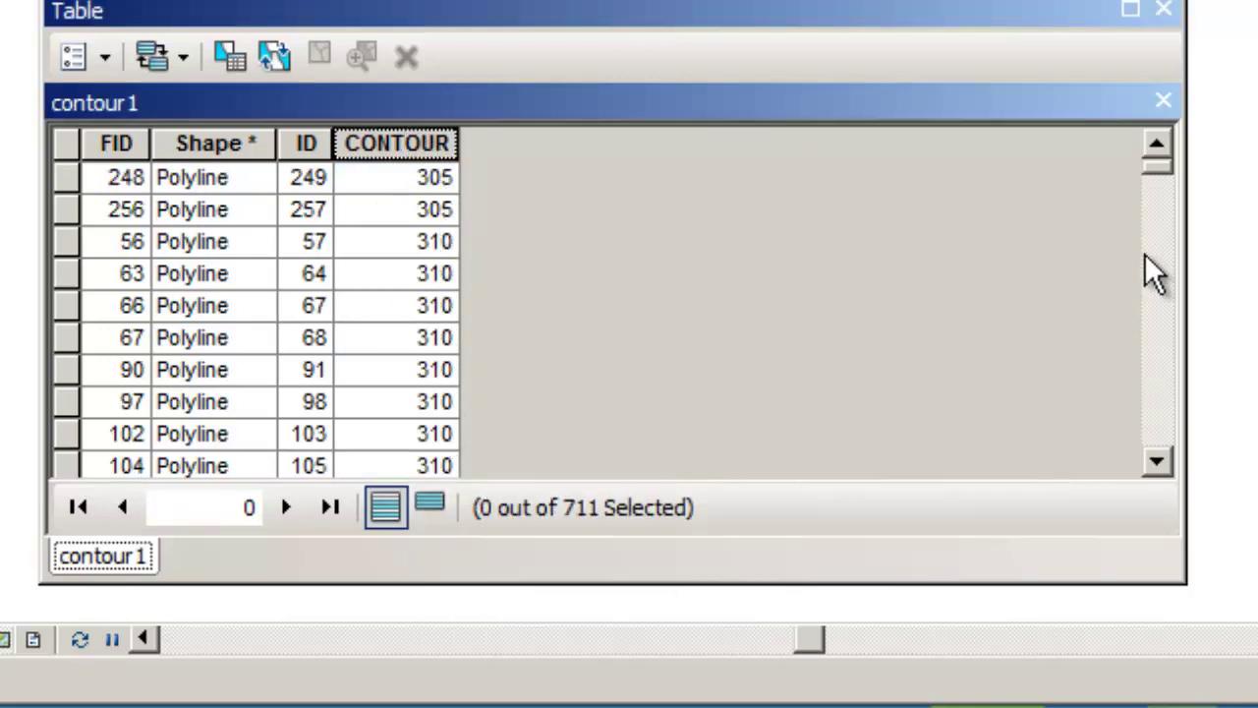
click(1167, 470)
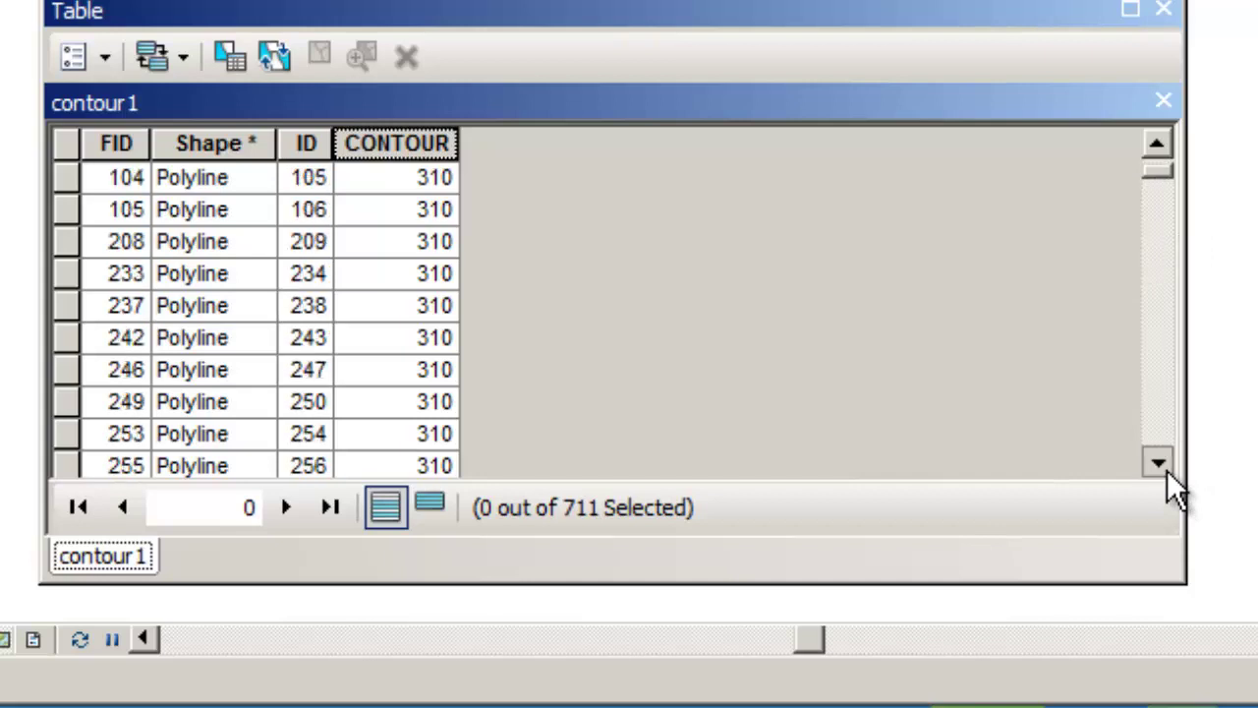
click(1166, 469)
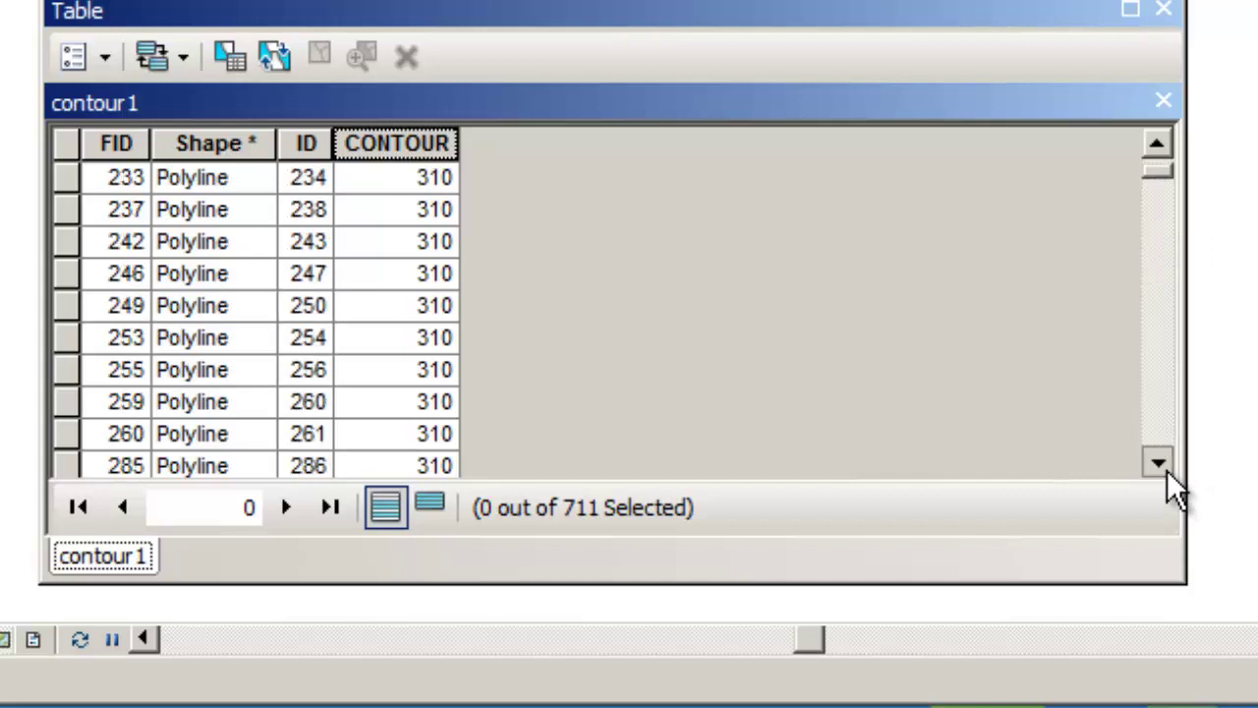
click(1165, 12)
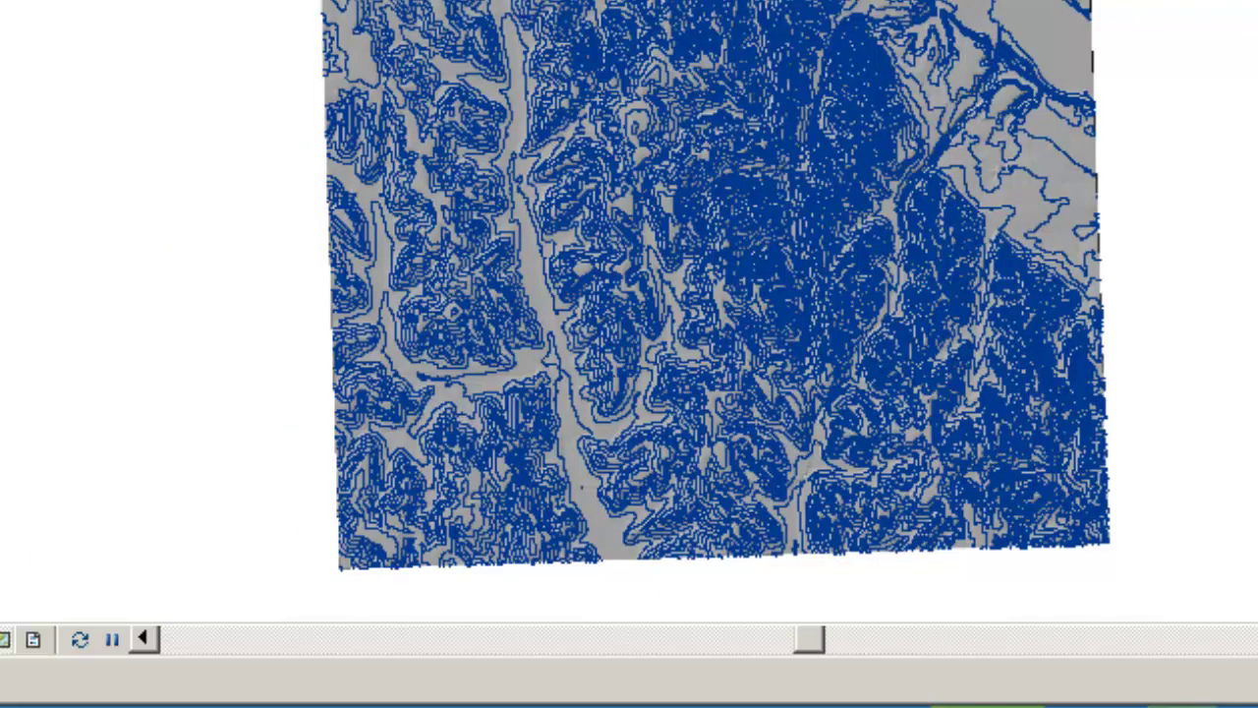
Step: Zoom in and pan to inspect the bold index contours and elevation labels
click(821, 258)
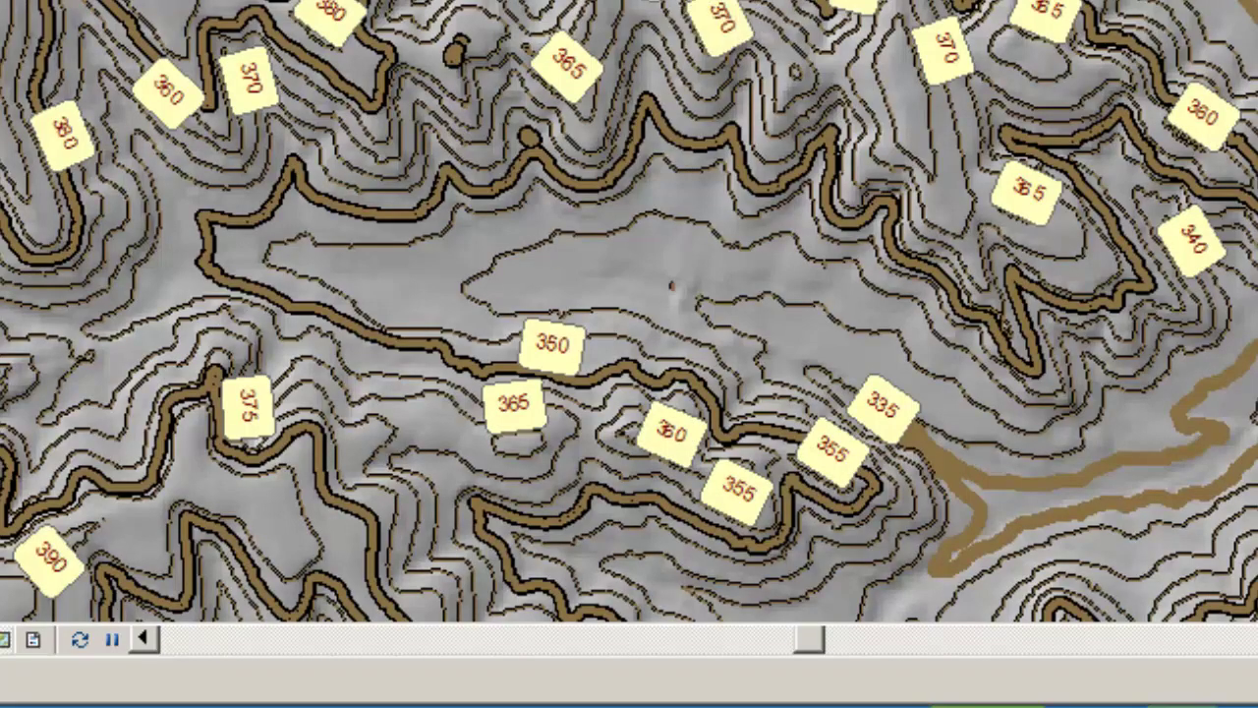
drag(958, 610, 923, 186)
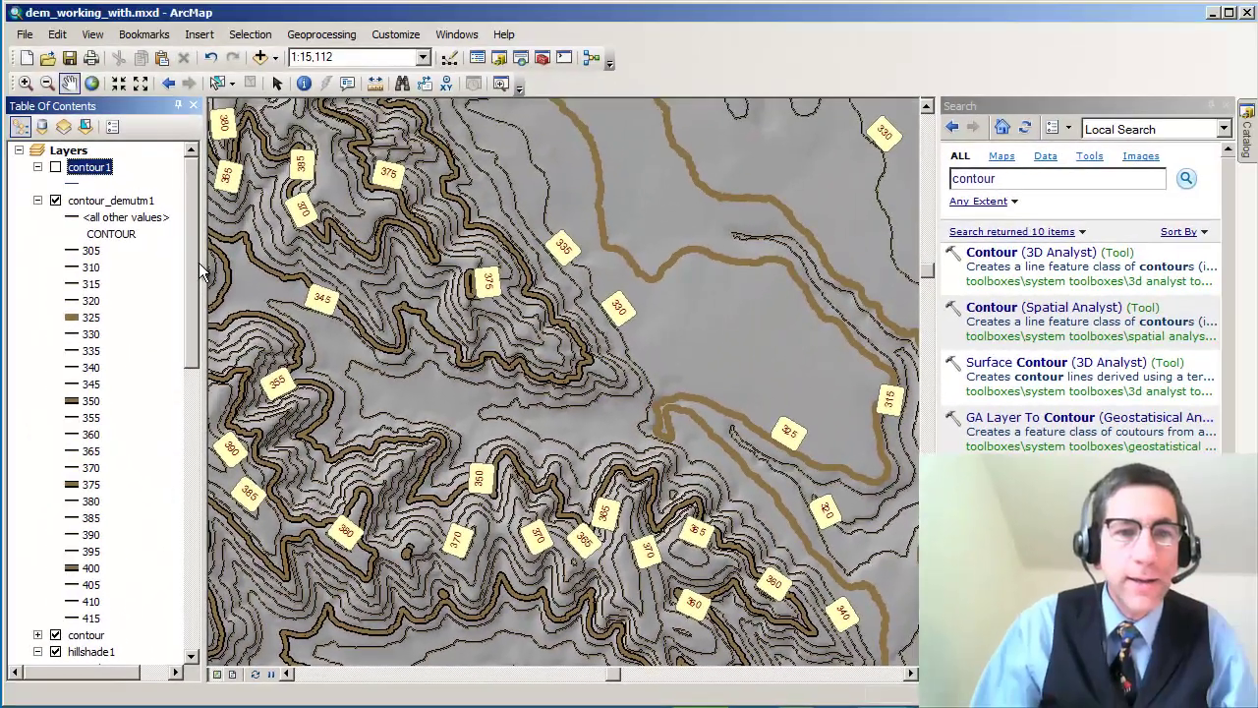
drag(198, 262, 179, 279)
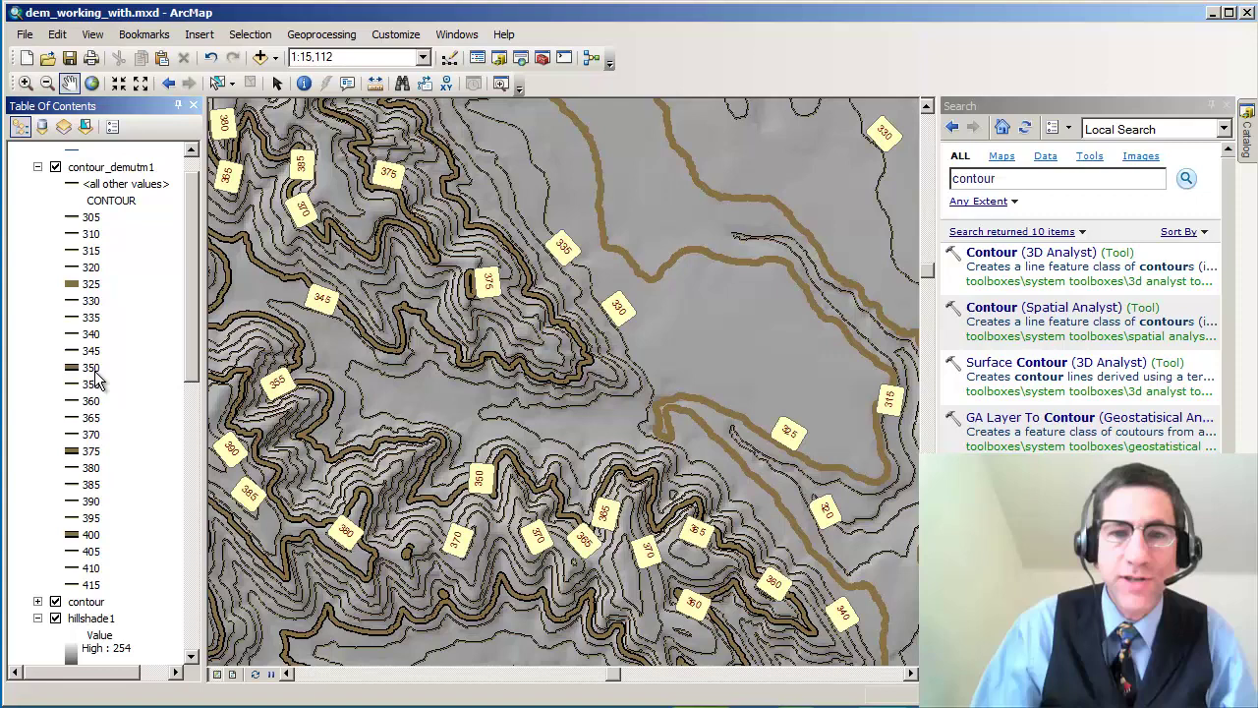
Step: Open contour_demutm1's layer properties at its Labels settings
right_click(102, 169)
click(225, 577)
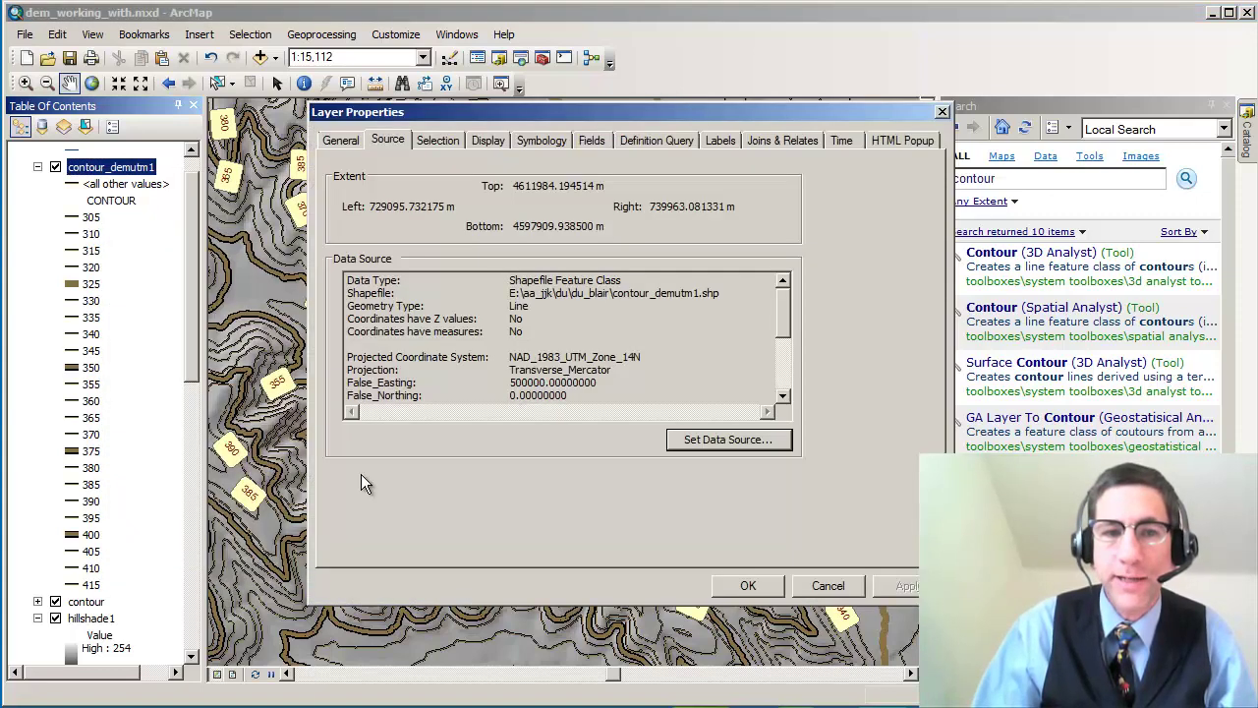
click(540, 139)
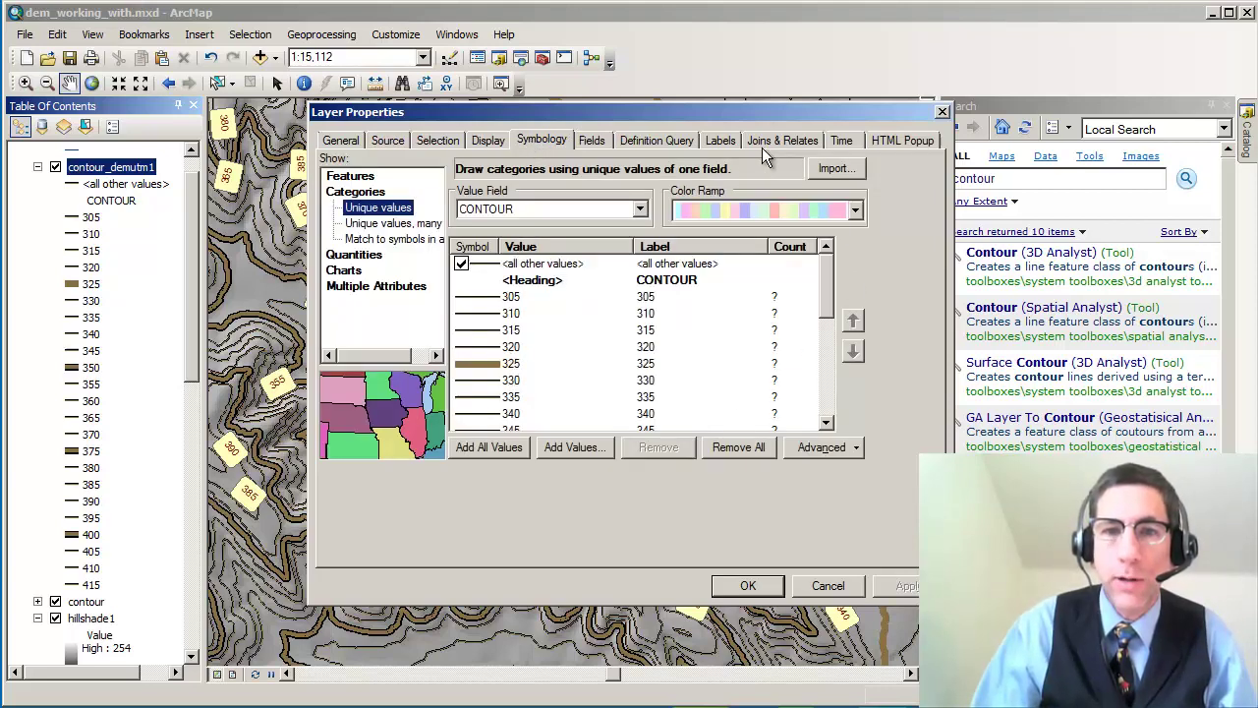
click(720, 143)
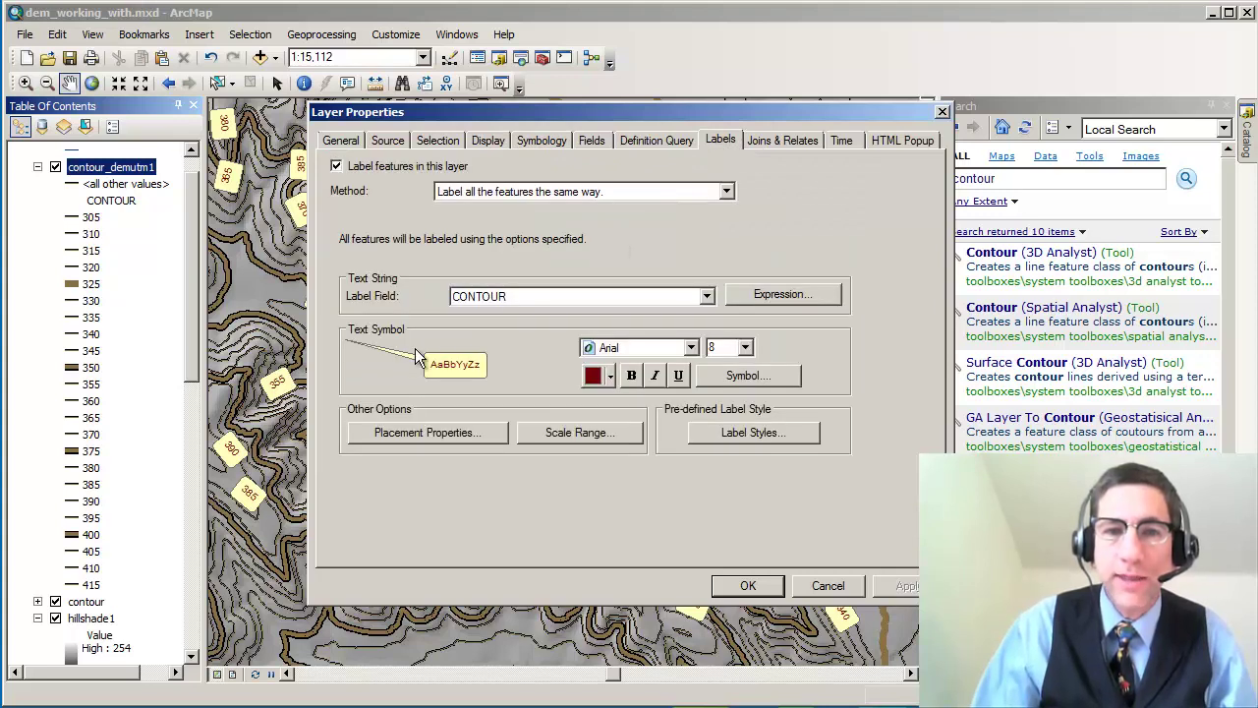
Step: Inspect the label symbol's balloon-callout text background, then close the symbol dialogs
click(723, 375)
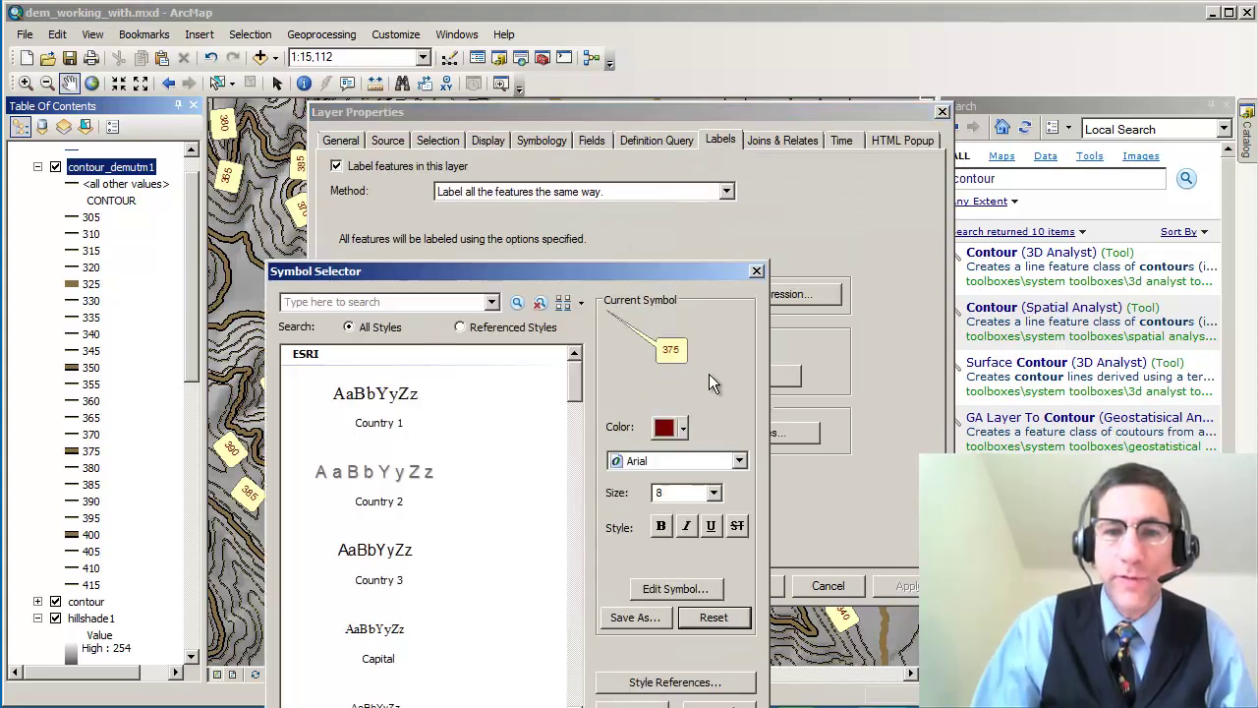
click(676, 595)
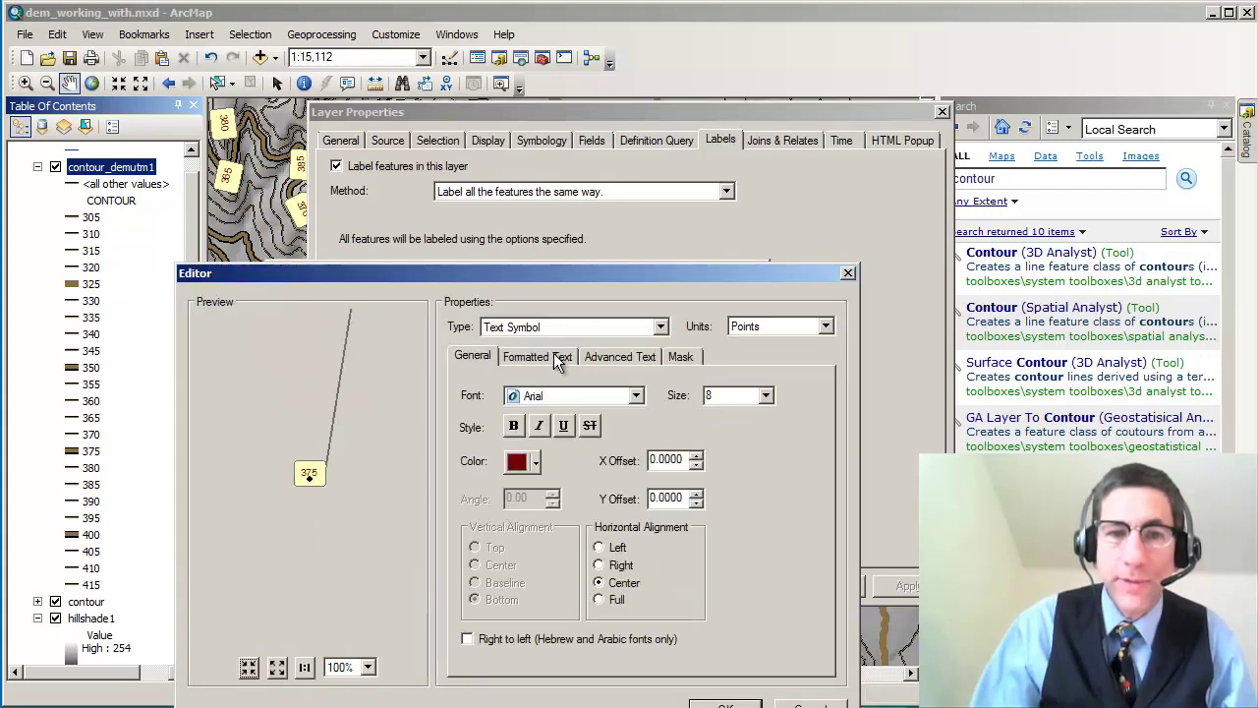
click(681, 357)
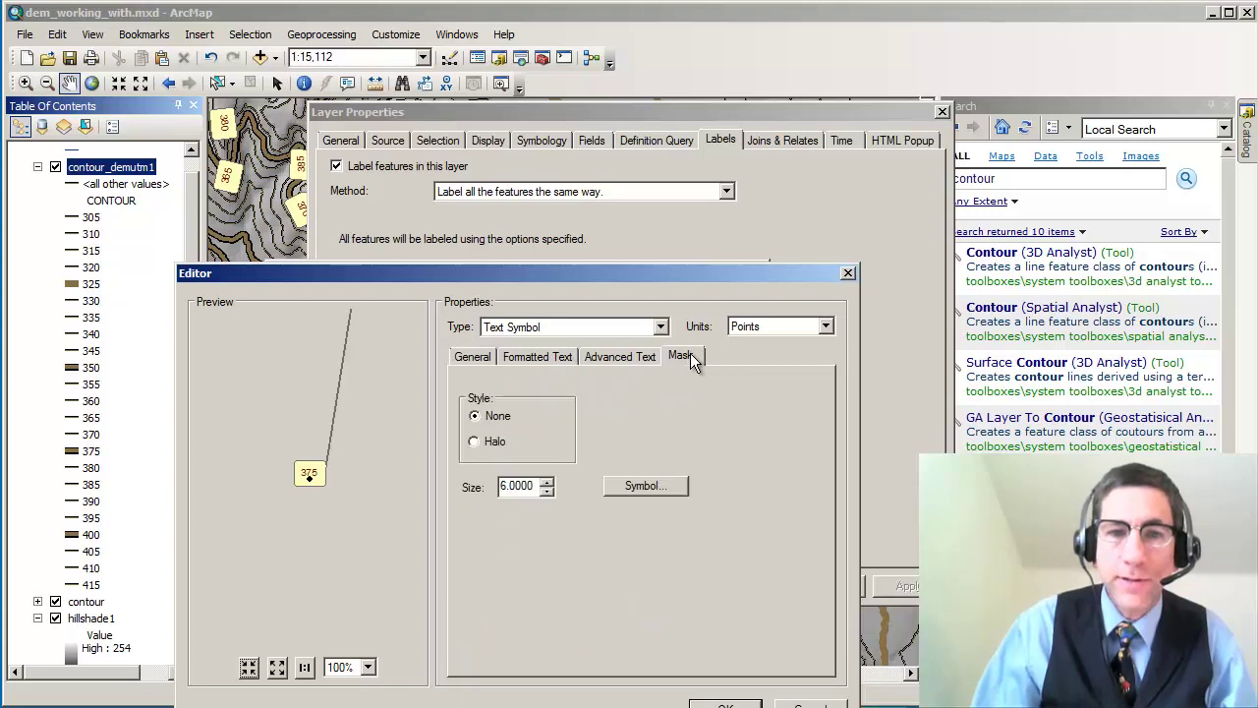
click(639, 358)
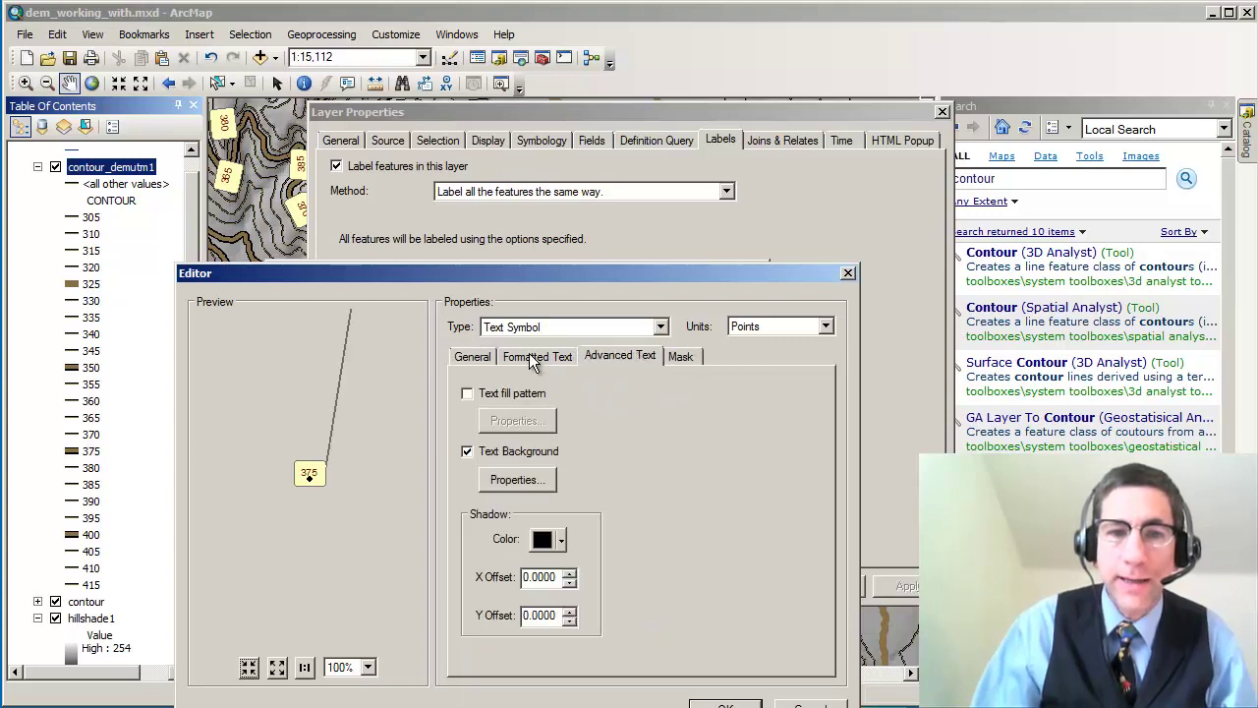
click(518, 480)
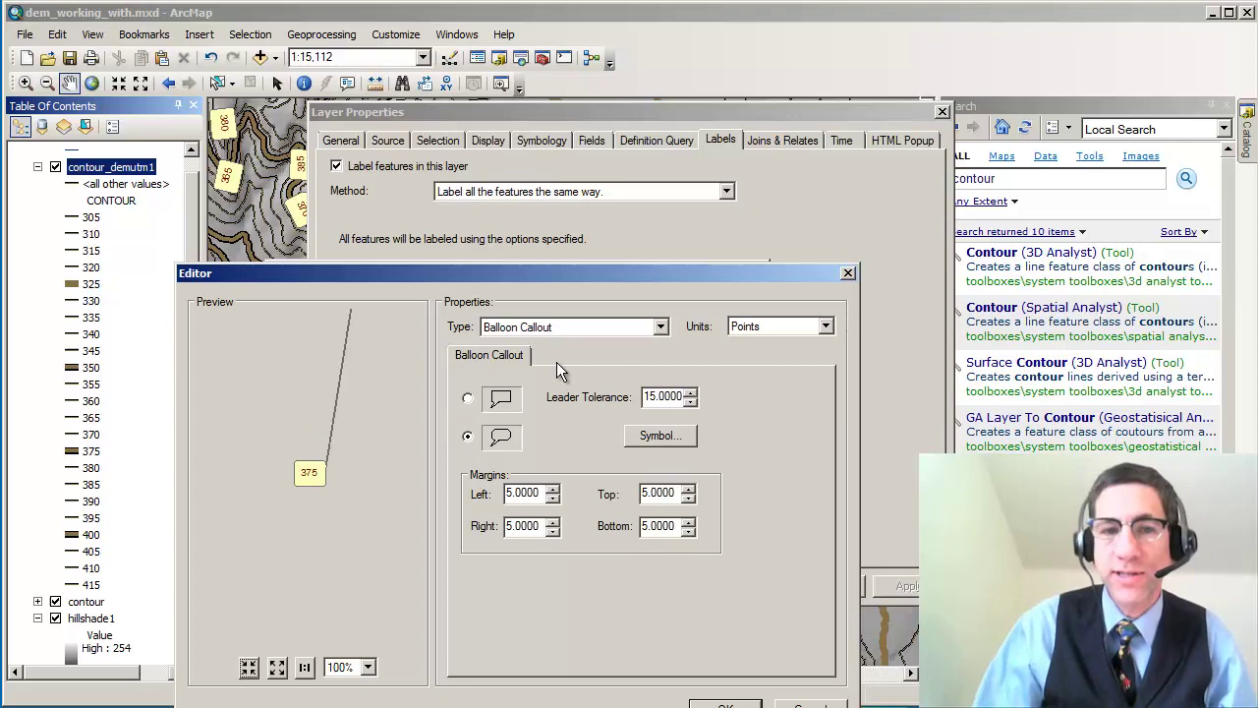
click(848, 274)
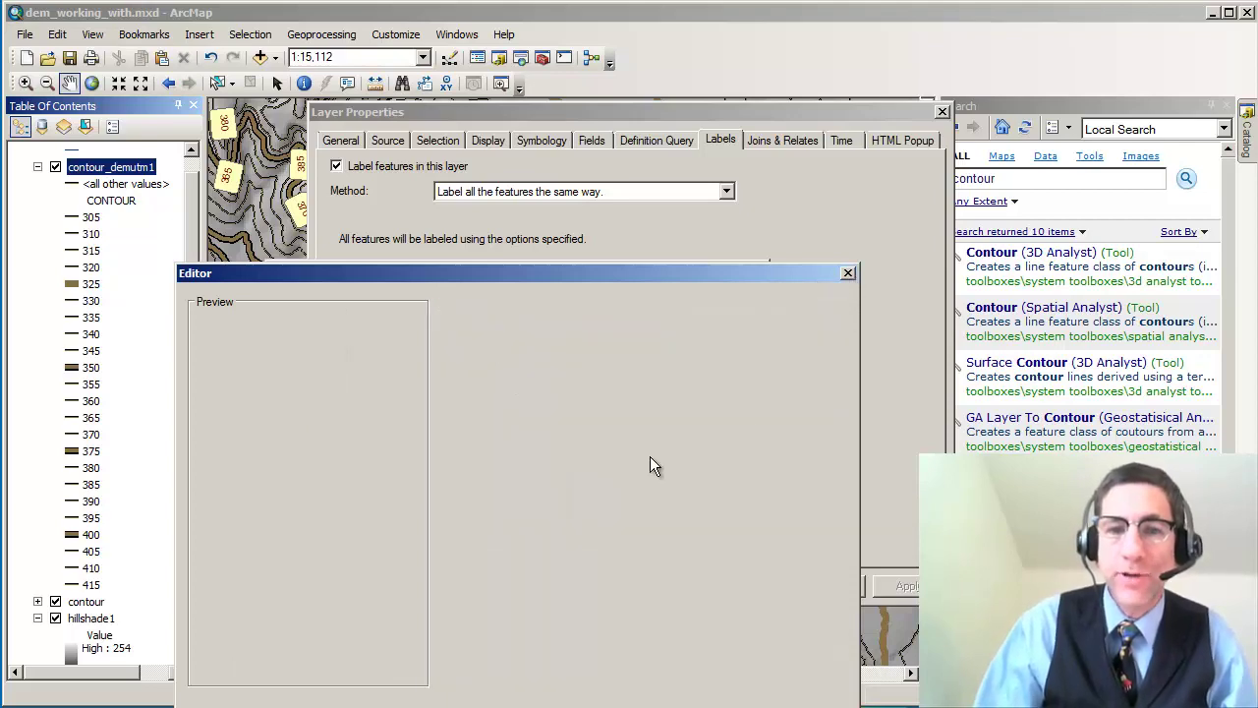
click(848, 274)
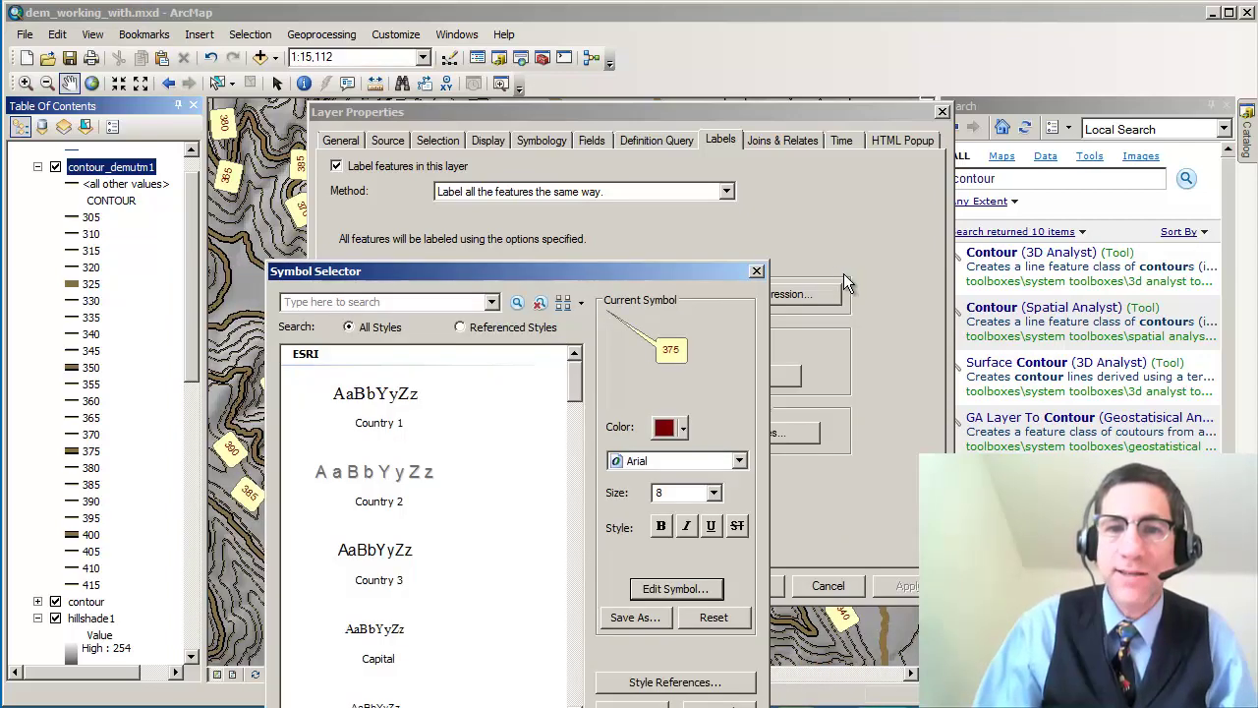
click(757, 272)
Step: Hide the contour_demutm1 and contour layers, leaving only contour1 lines shown
click(942, 111)
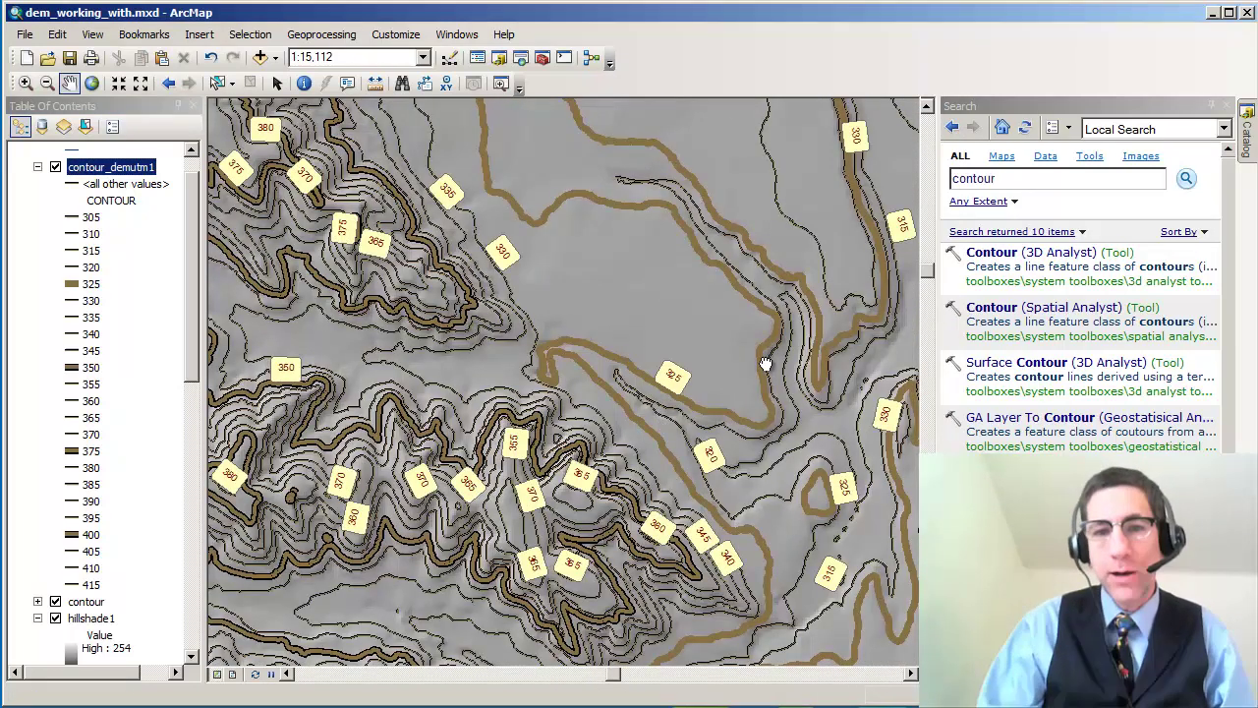
drag(764, 360, 683, 480)
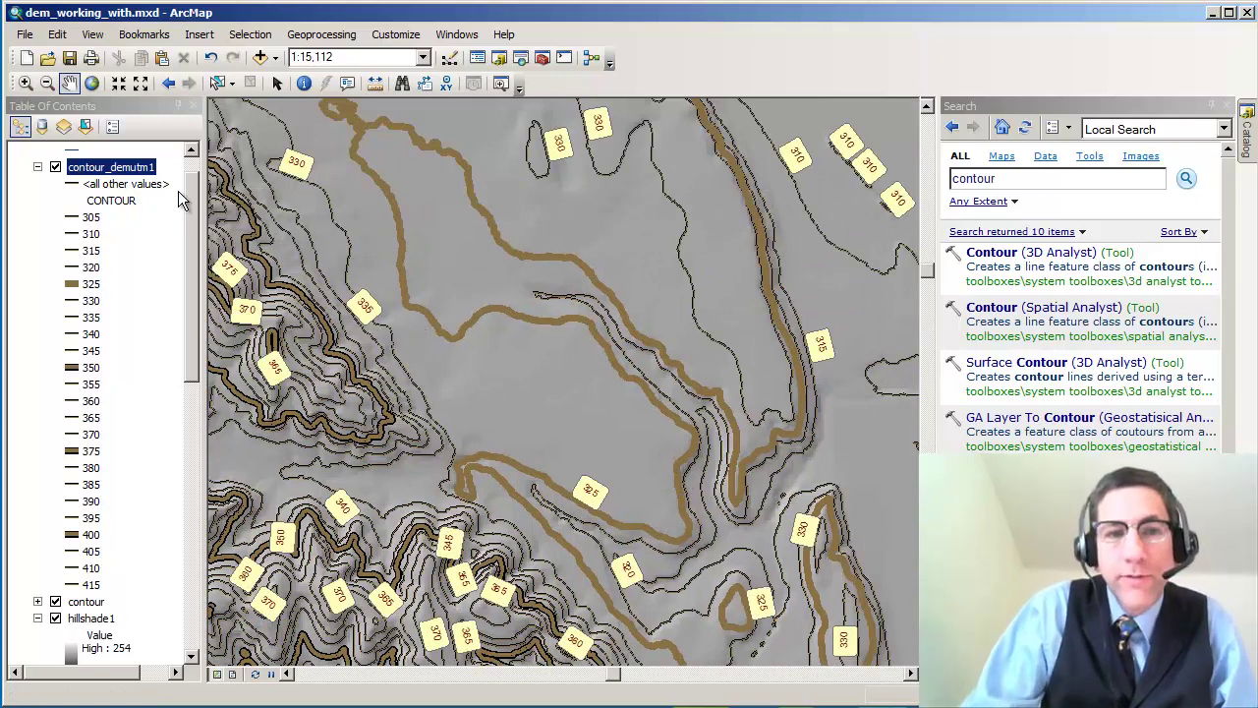
drag(194, 186, 196, 162)
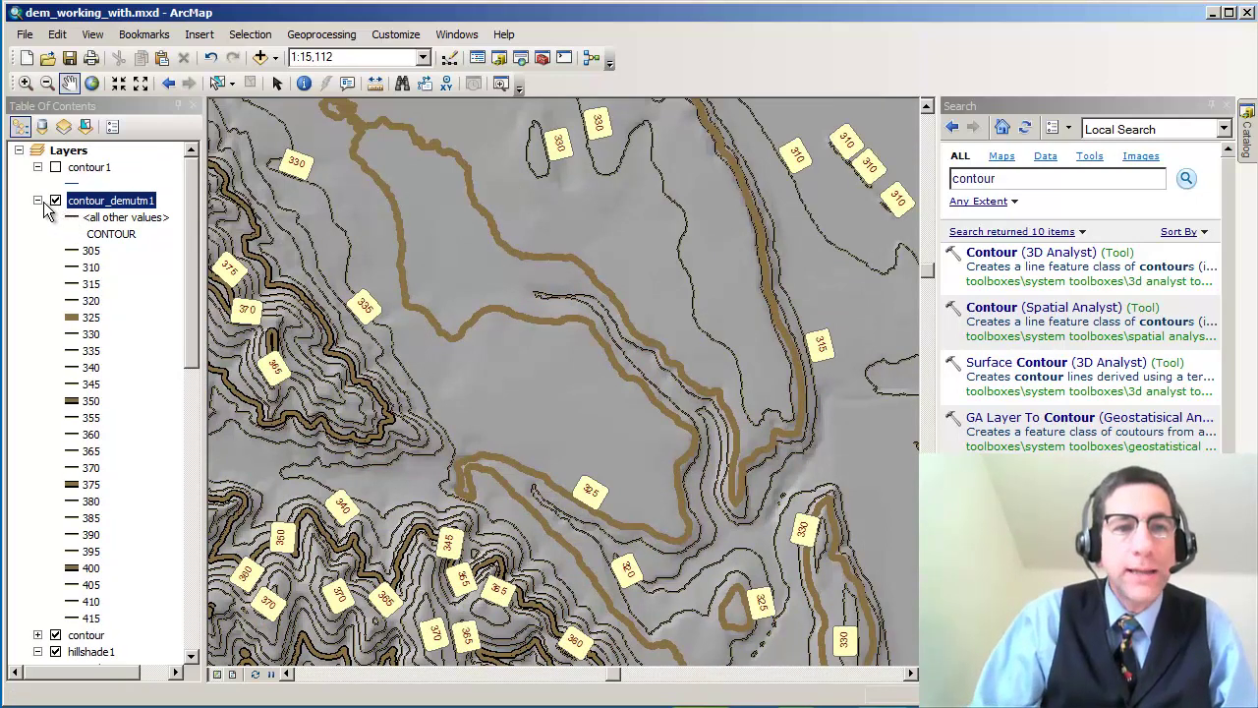
click(37, 200)
click(55, 200)
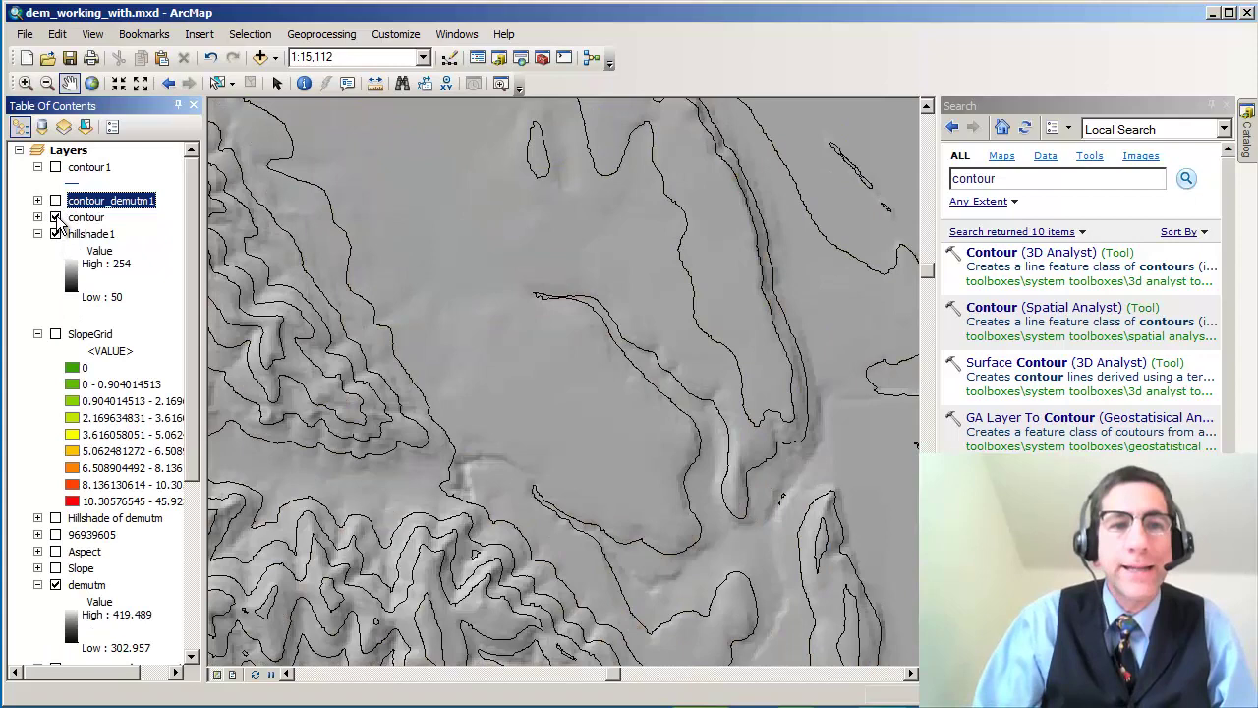
click(55, 217)
click(55, 167)
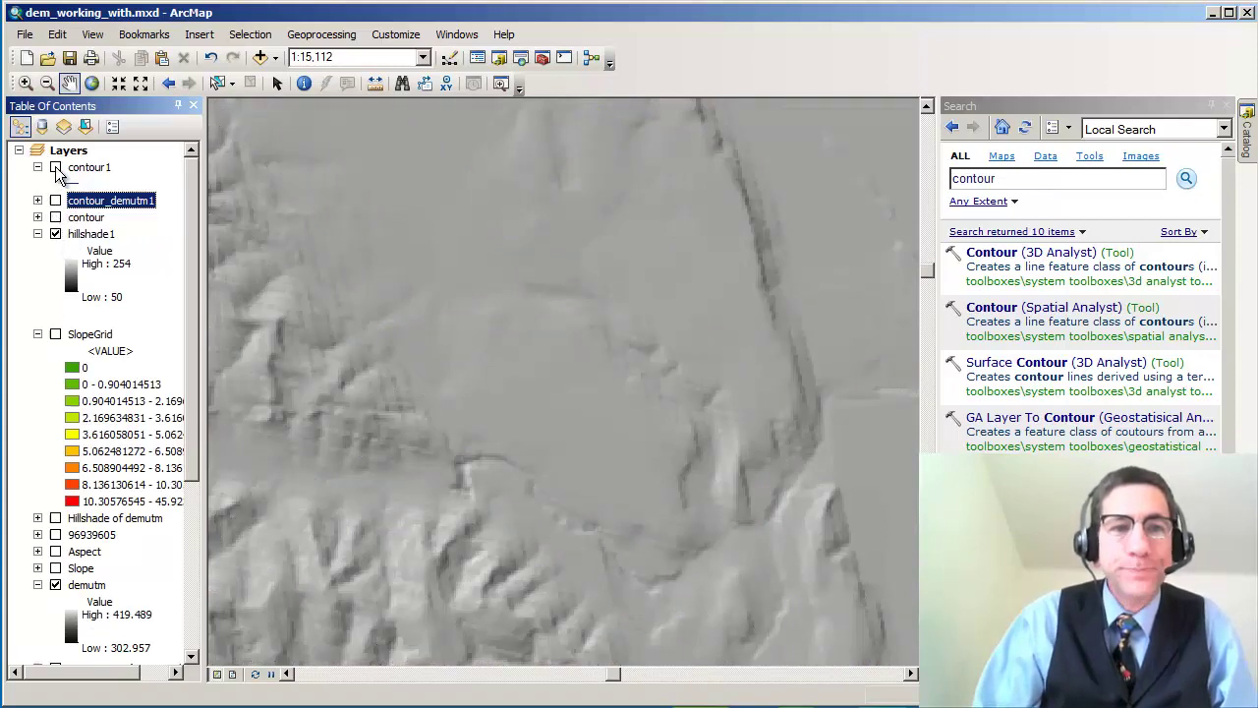